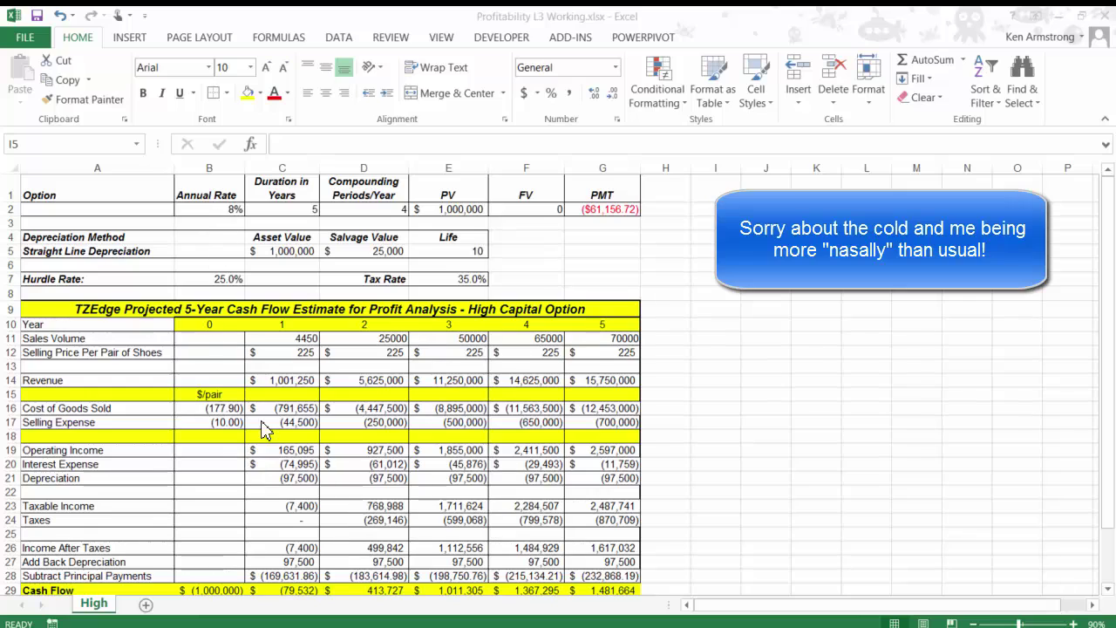
# Label A2 'High Capital Option' and review the PV and PMT cells along row 2.
pyautogui.click(210, 310)
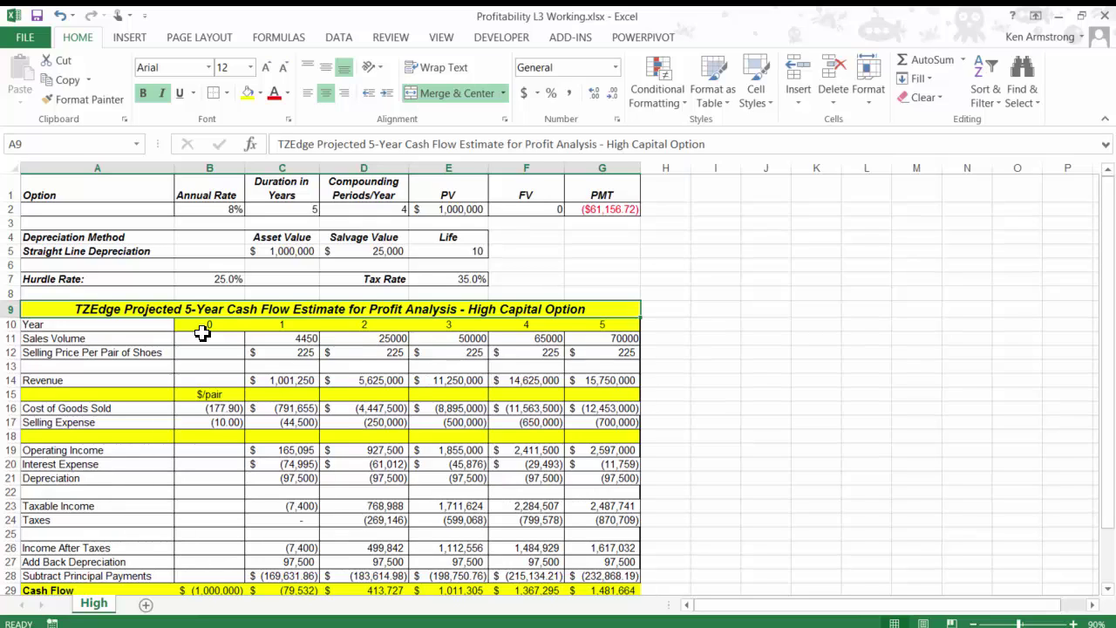
pyautogui.moveTo(100, 606)
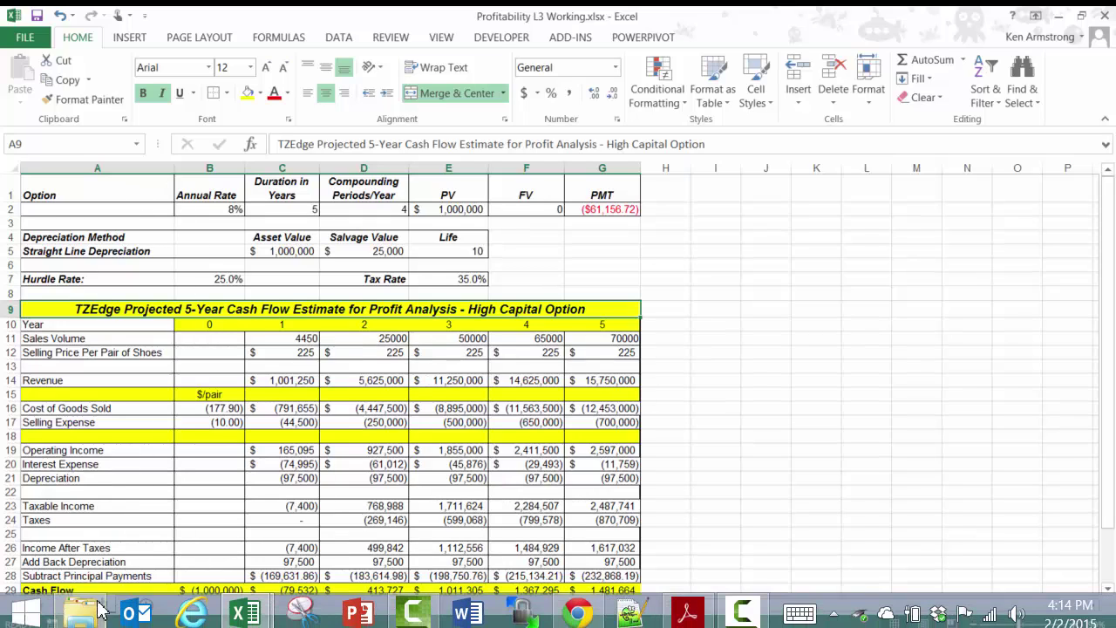
pyautogui.click(80, 210)
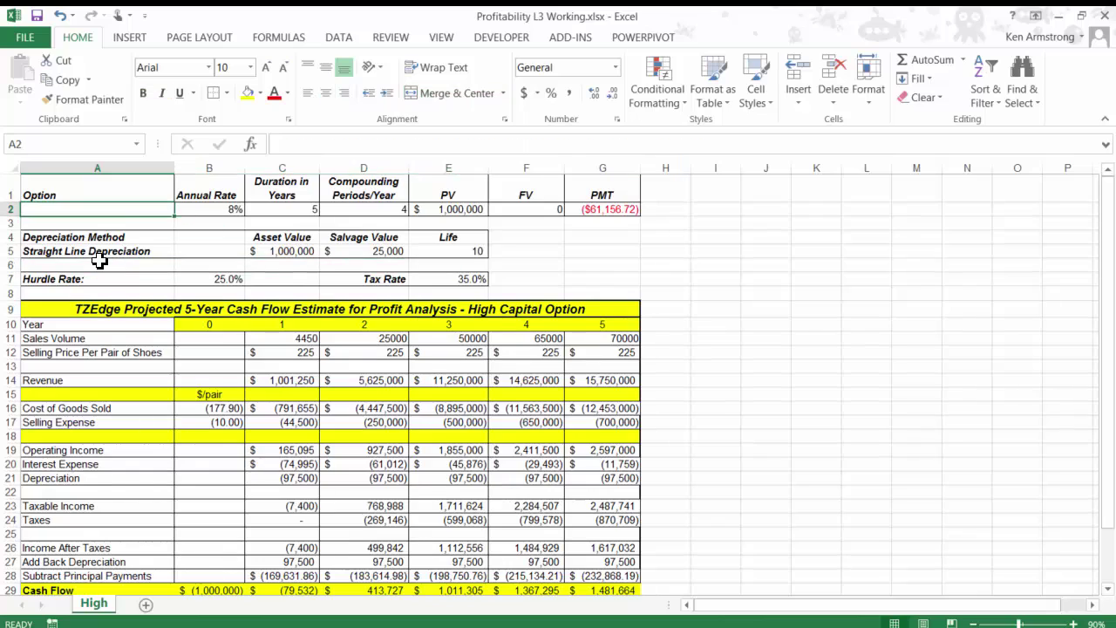
pyautogui.write('High C')
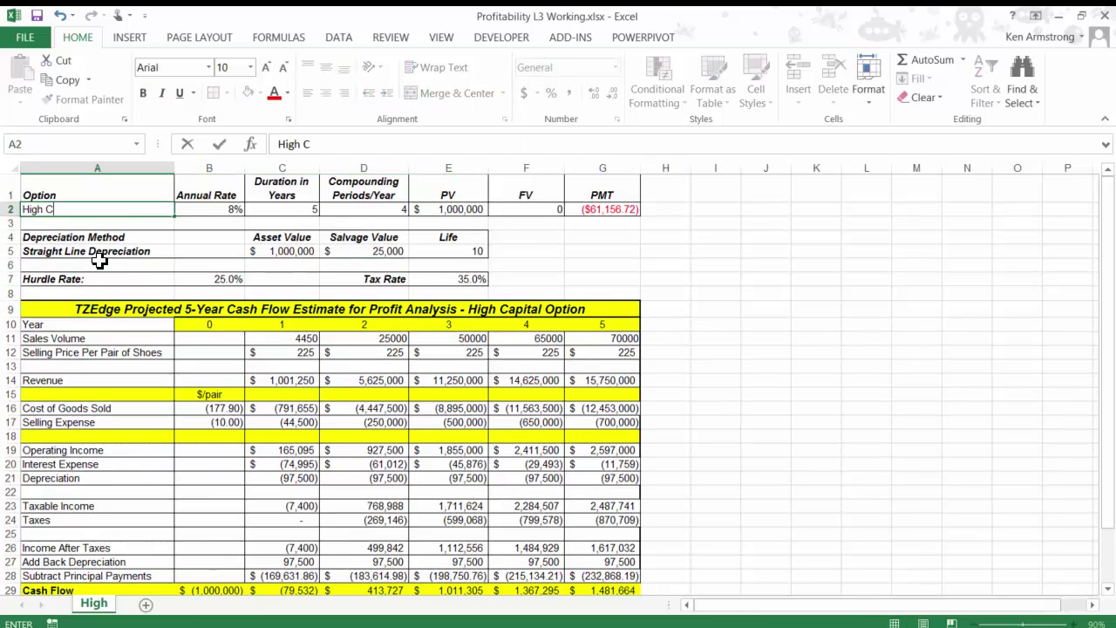
pyautogui.write('apital Op')
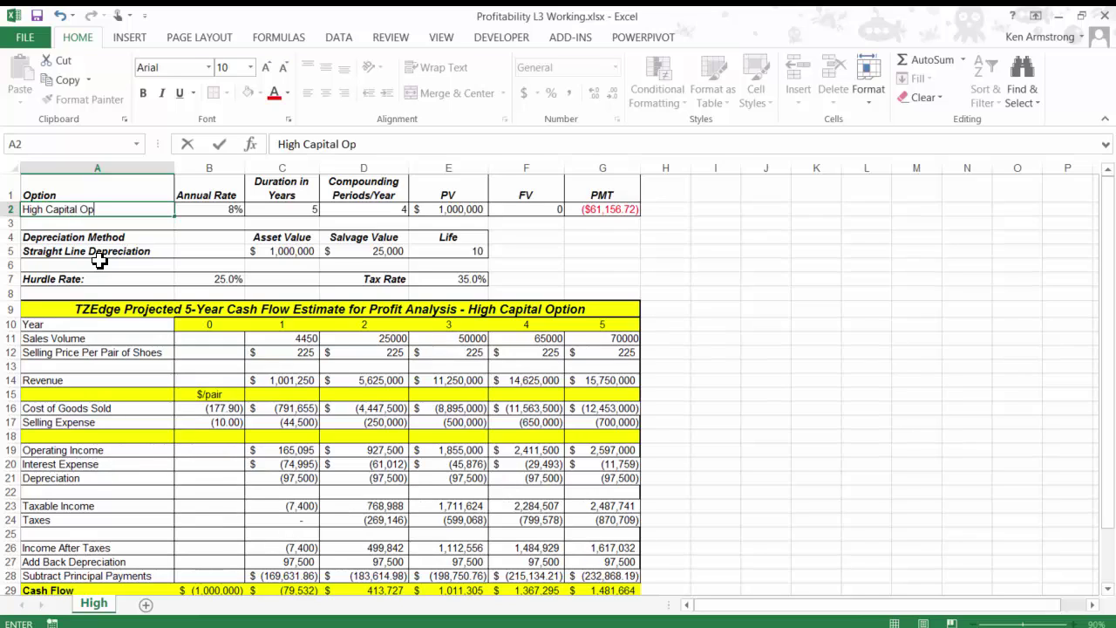
pyautogui.write('tion')
pyautogui.press('Tab')
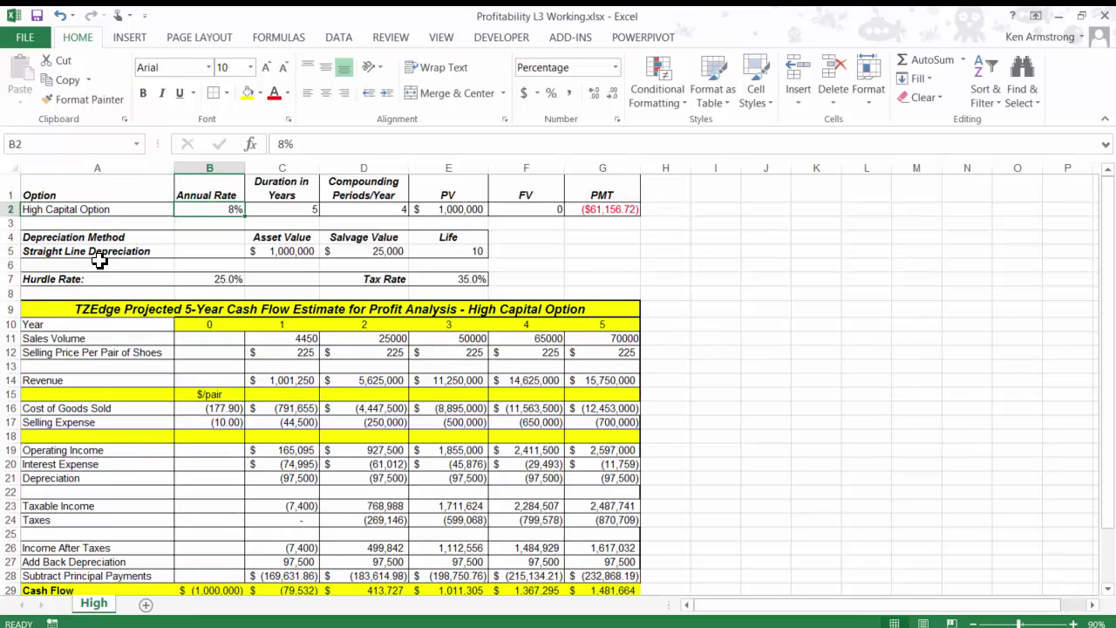
pyautogui.press('Tab')
pyautogui.press('Tab')
pyautogui.press('Tab')
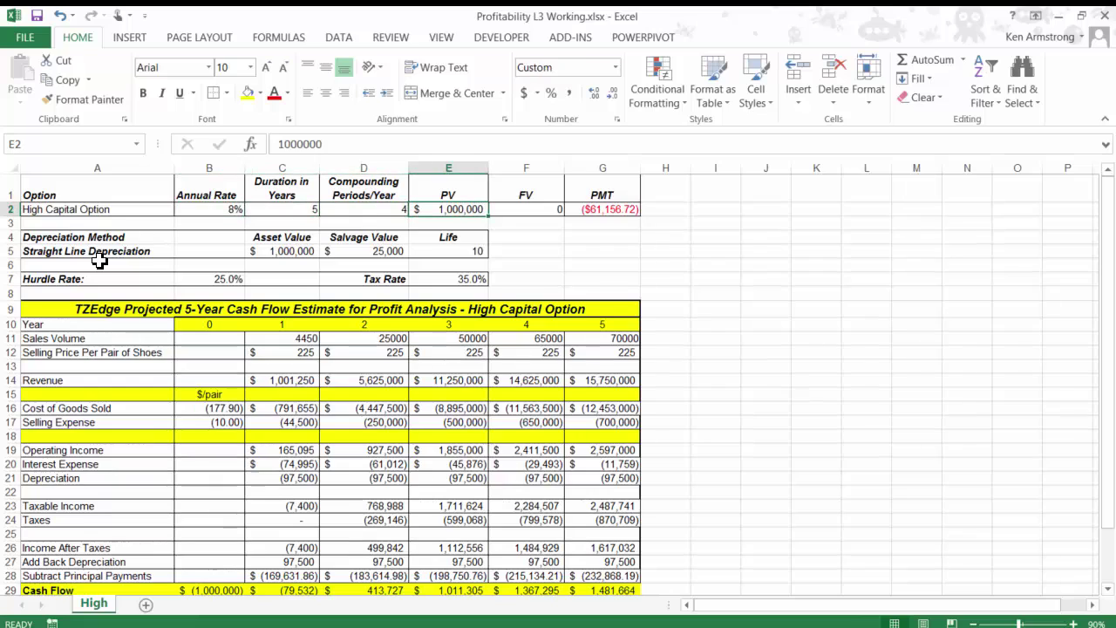
pyautogui.press('Tab')
pyautogui.press('Tab')
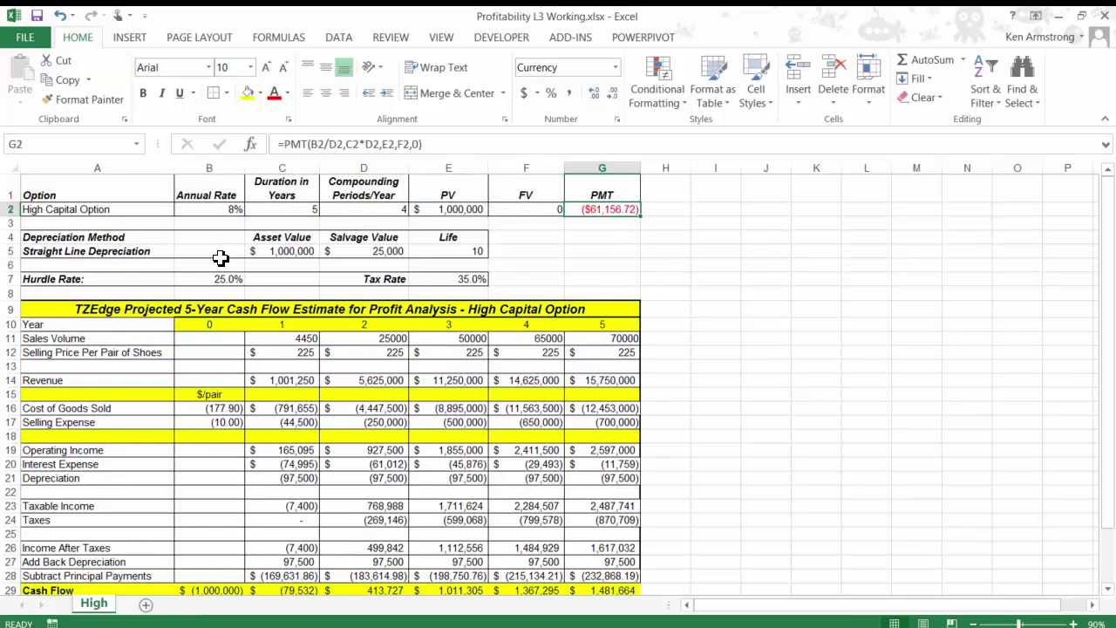
pyautogui.moveTo(294, 251); pyautogui.dragTo(450, 257)
pyautogui.click(462, 279)
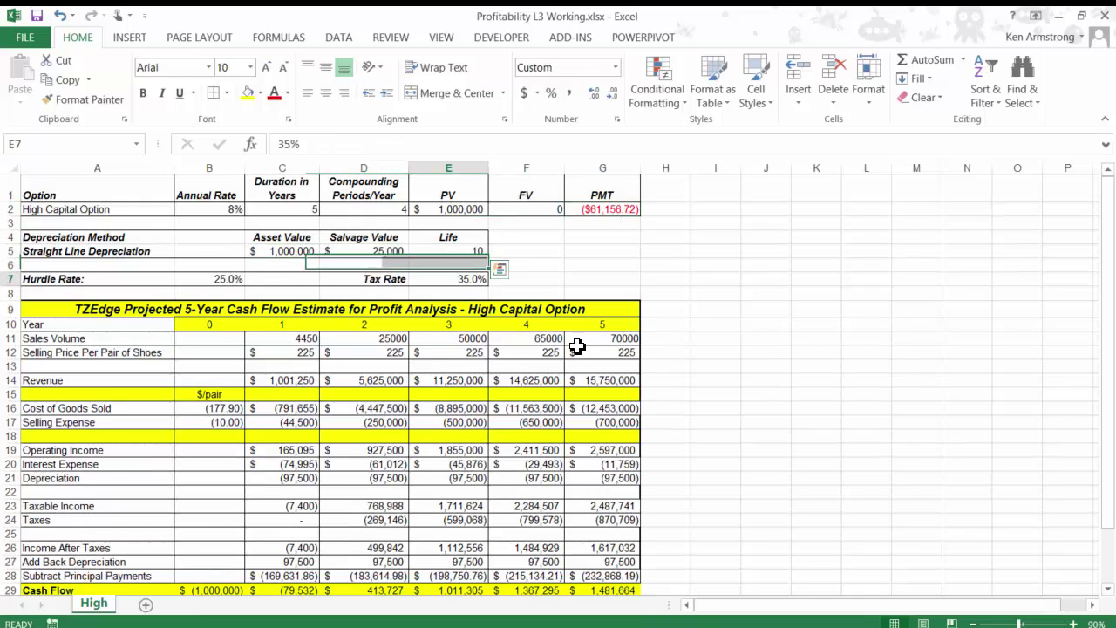
pyautogui.click(222, 278)
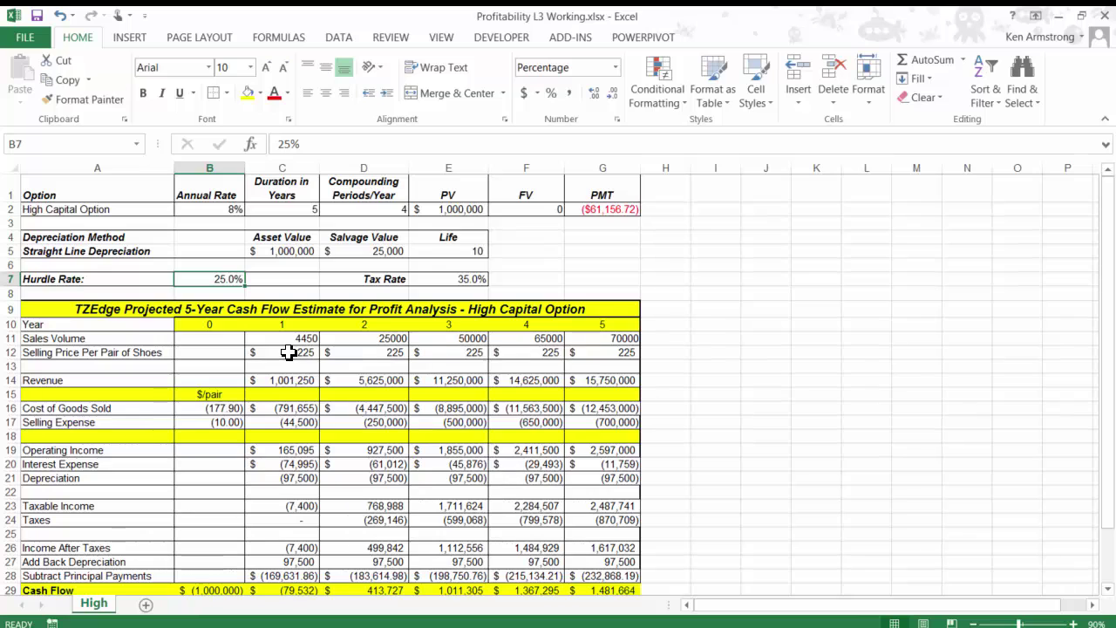
pyautogui.scroll(-2, 330, 366)
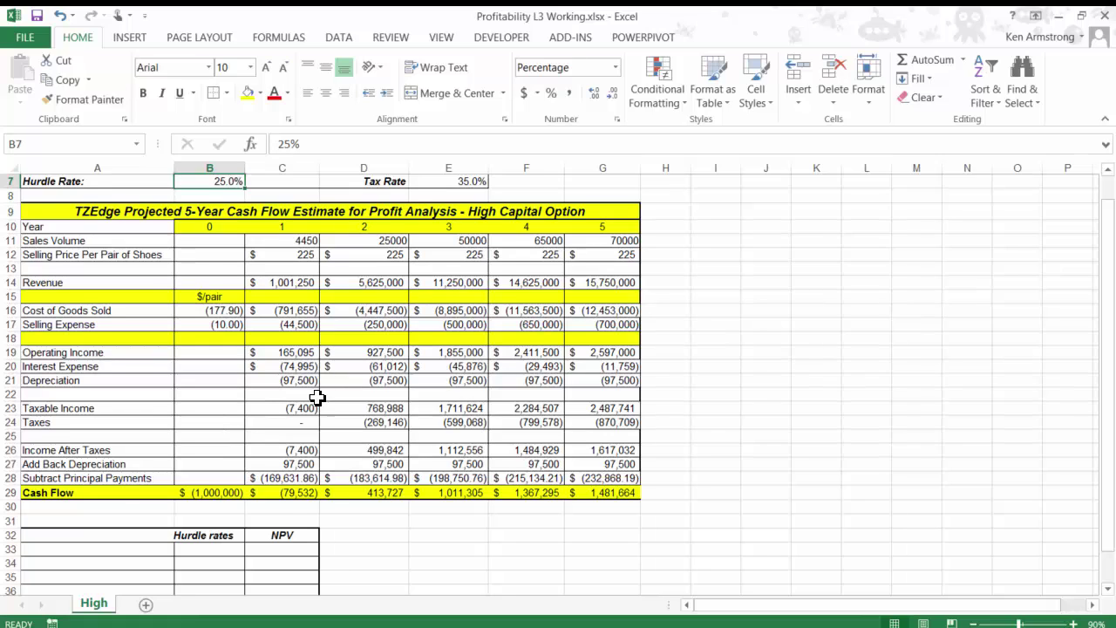
pyautogui.click(283, 549)
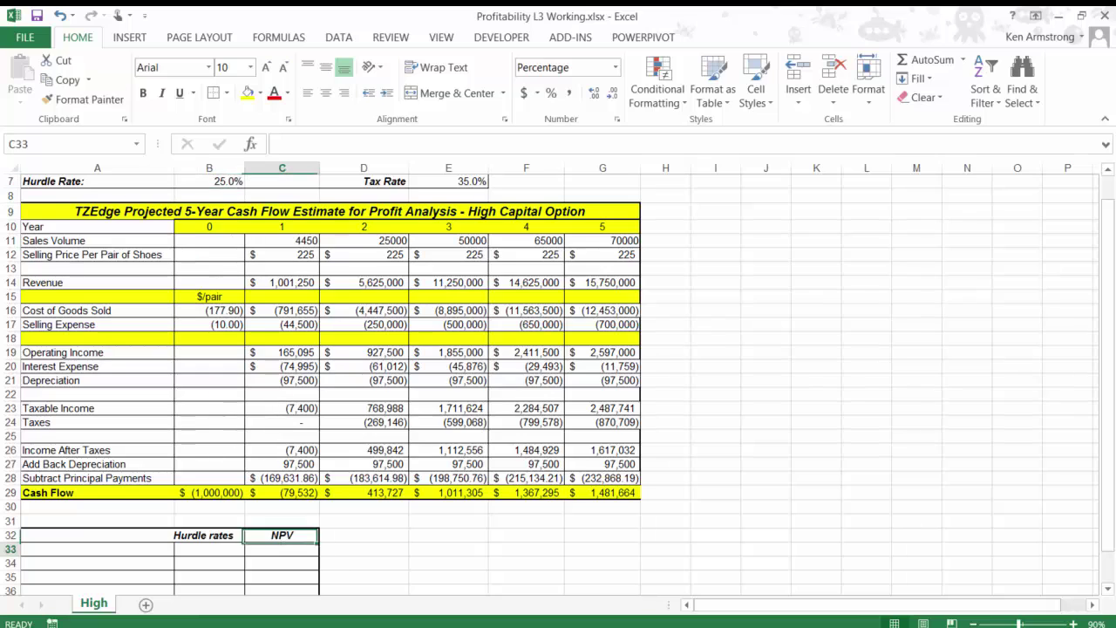
pyautogui.scroll(-1, 352, 532)
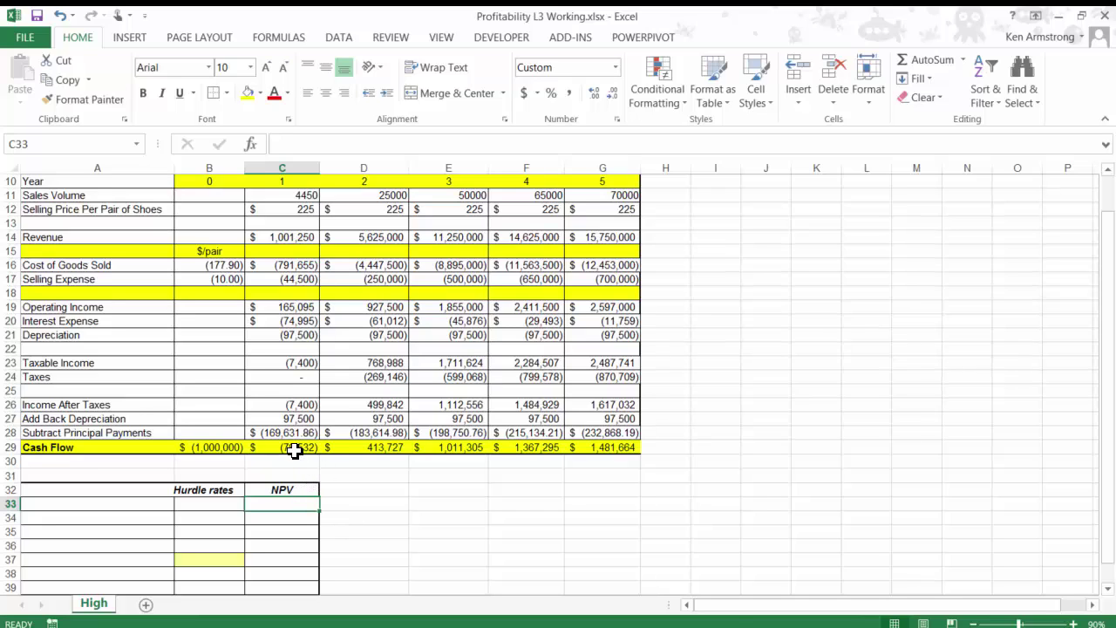
pyautogui.moveTo(294, 448); pyautogui.dragTo(610, 448)
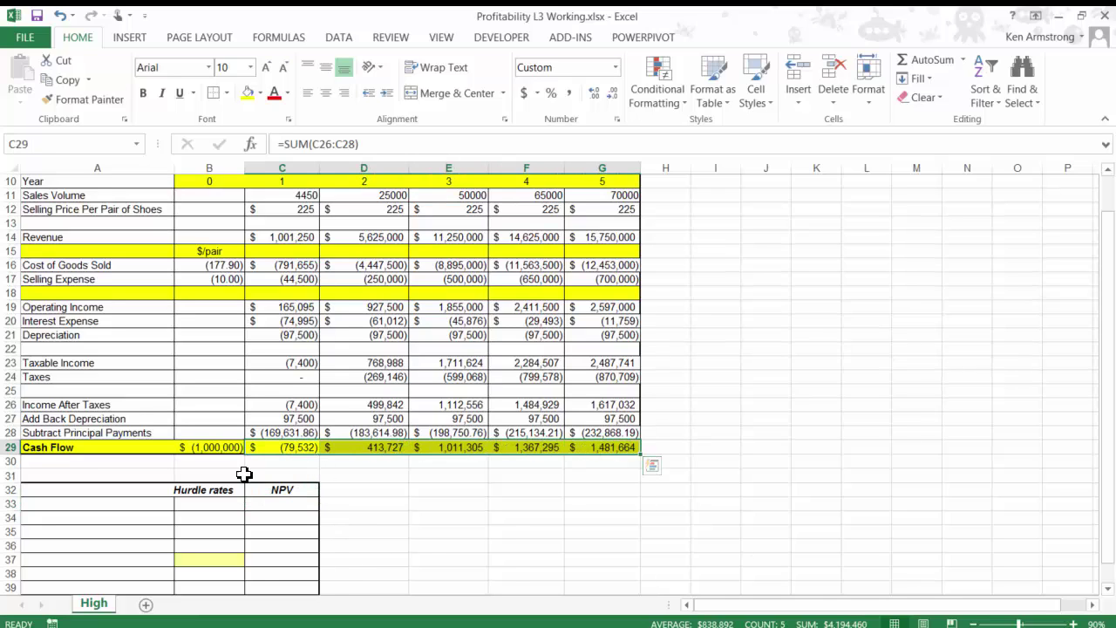
pyautogui.click(214, 461)
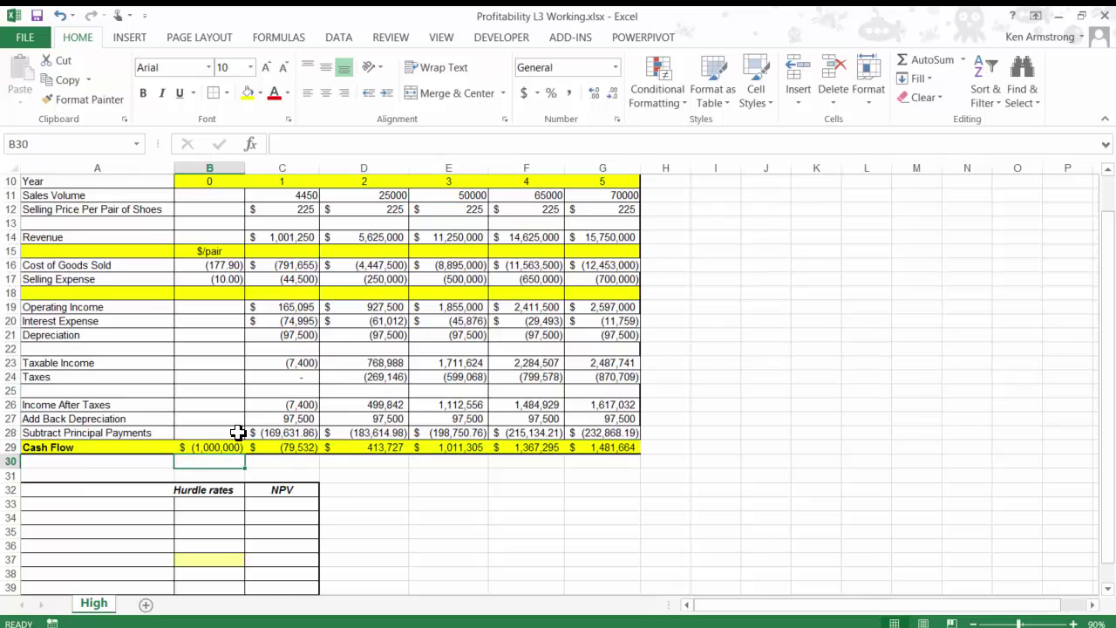
pyautogui.moveTo(221, 181); pyautogui.dragTo(212, 446)
pyautogui.click(309, 448)
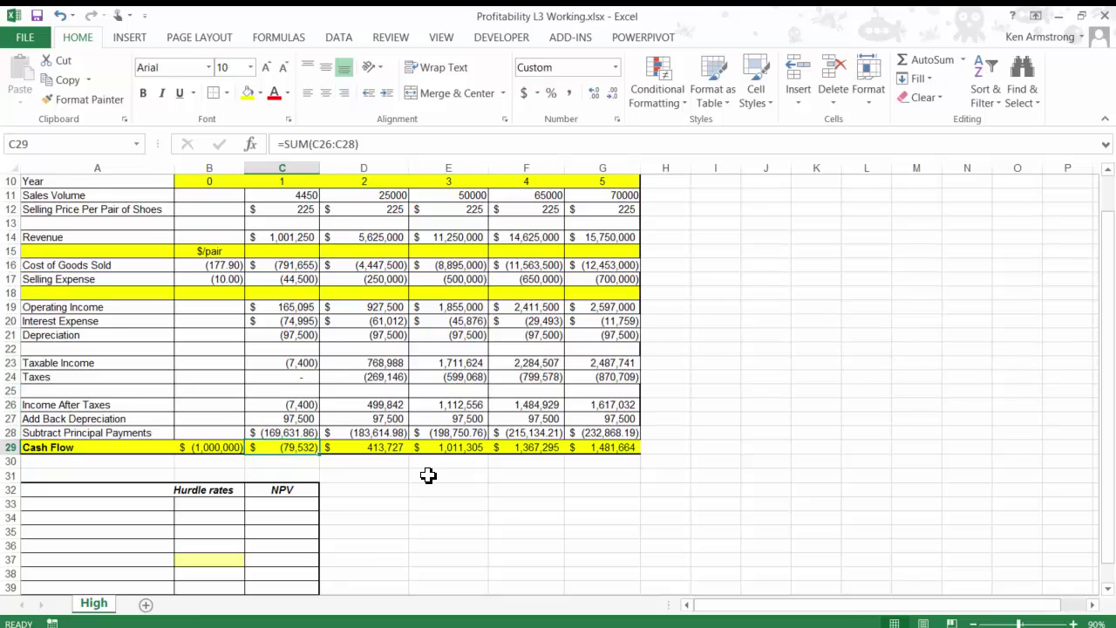
pyautogui.press('Down')
pyautogui.press('Down')
pyautogui.press('Right')
pyautogui.press('Right')
pyautogui.press('Down')
pyautogui.press('Right')
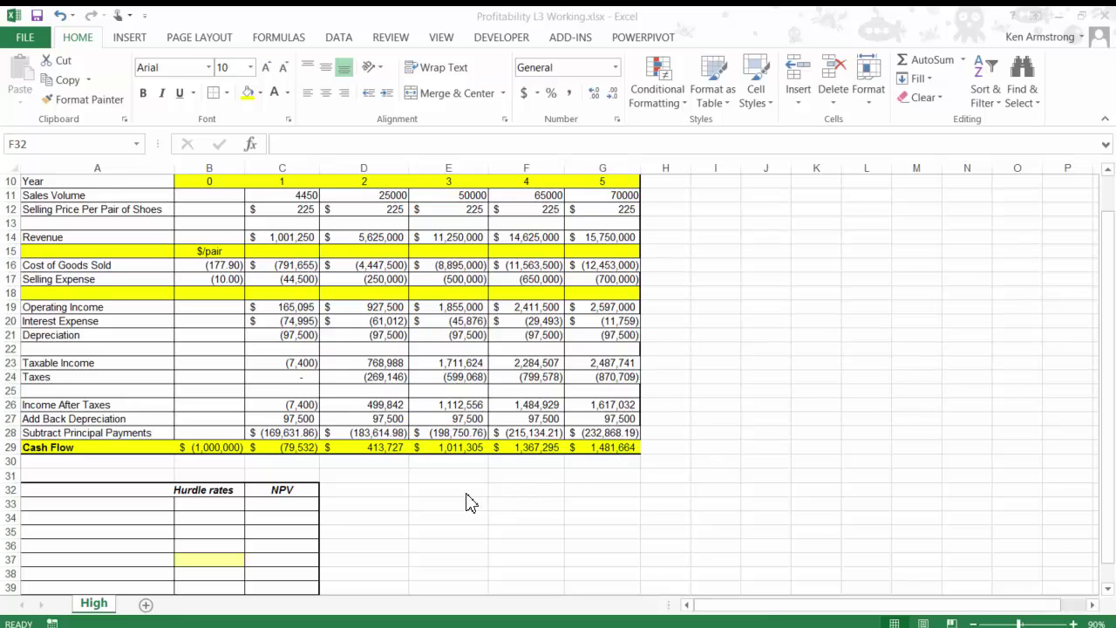
pyautogui.click(225, 448)
pyautogui.click(293, 447)
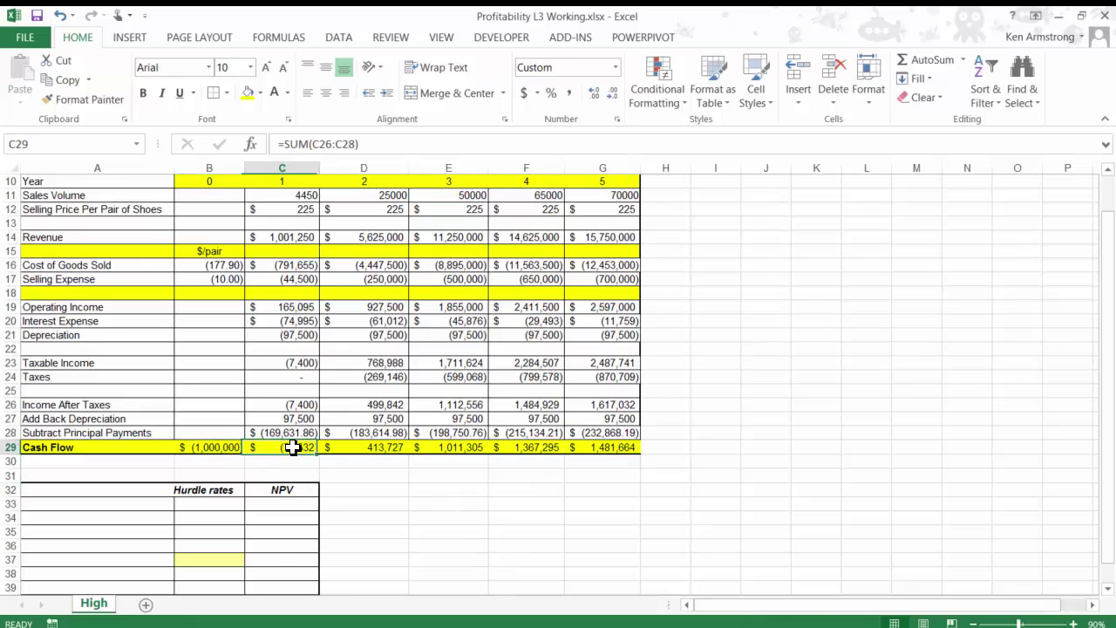
pyautogui.moveTo(292, 447); pyautogui.dragTo(612, 449)
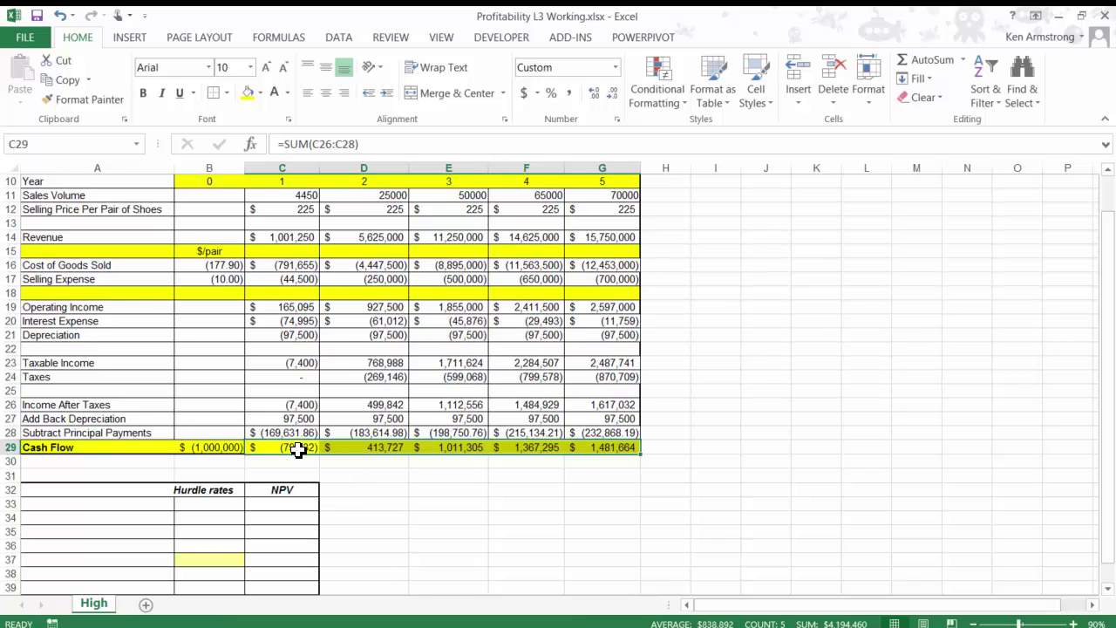
pyautogui.click(241, 464)
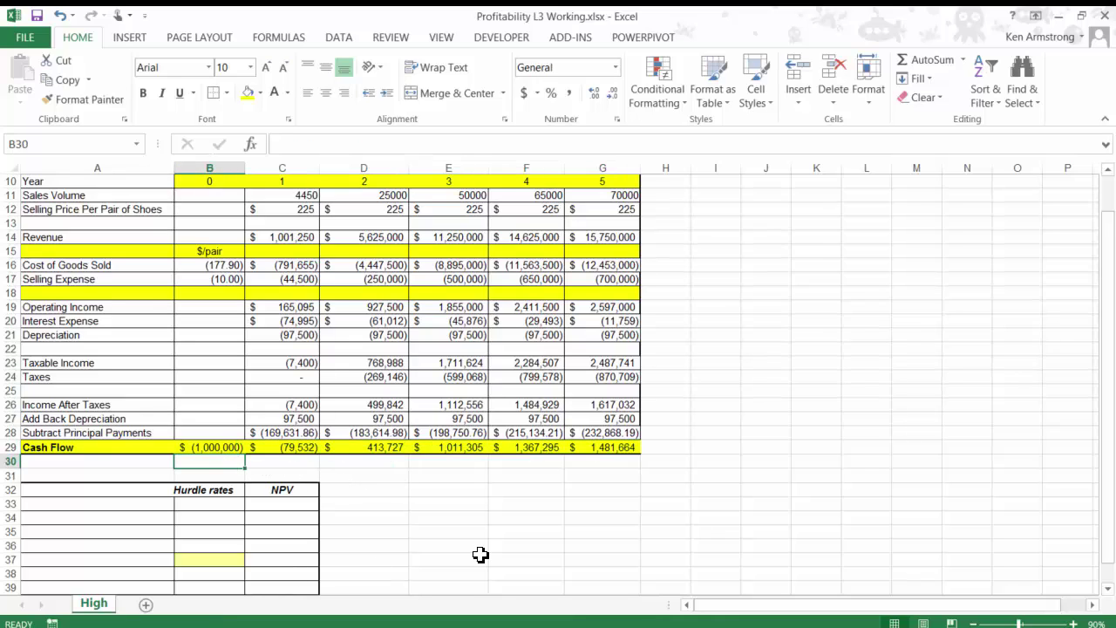
pyautogui.press('Up')
pyautogui.press('Right')
pyautogui.press('Right')
pyautogui.click(235, 447)
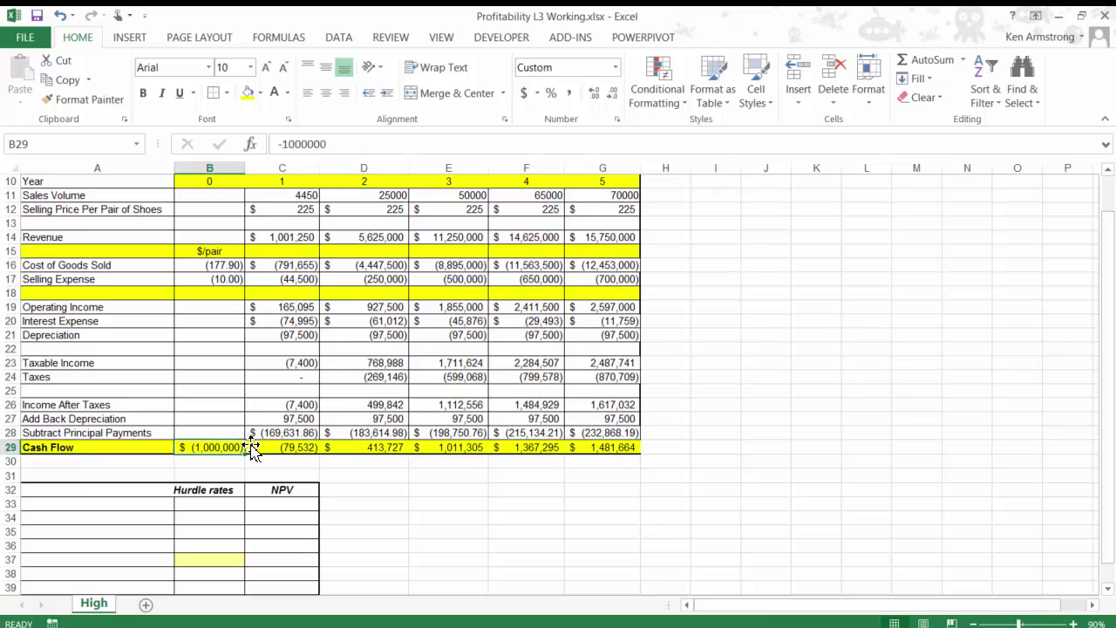
pyautogui.click(464, 448)
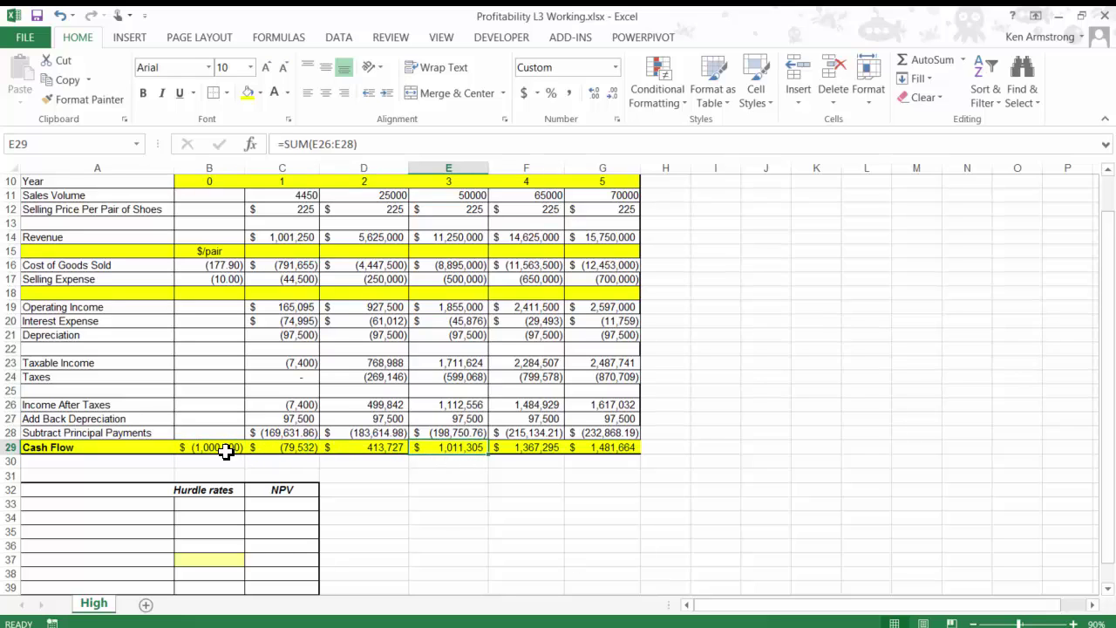
pyautogui.click(223, 449)
pyautogui.click(530, 448)
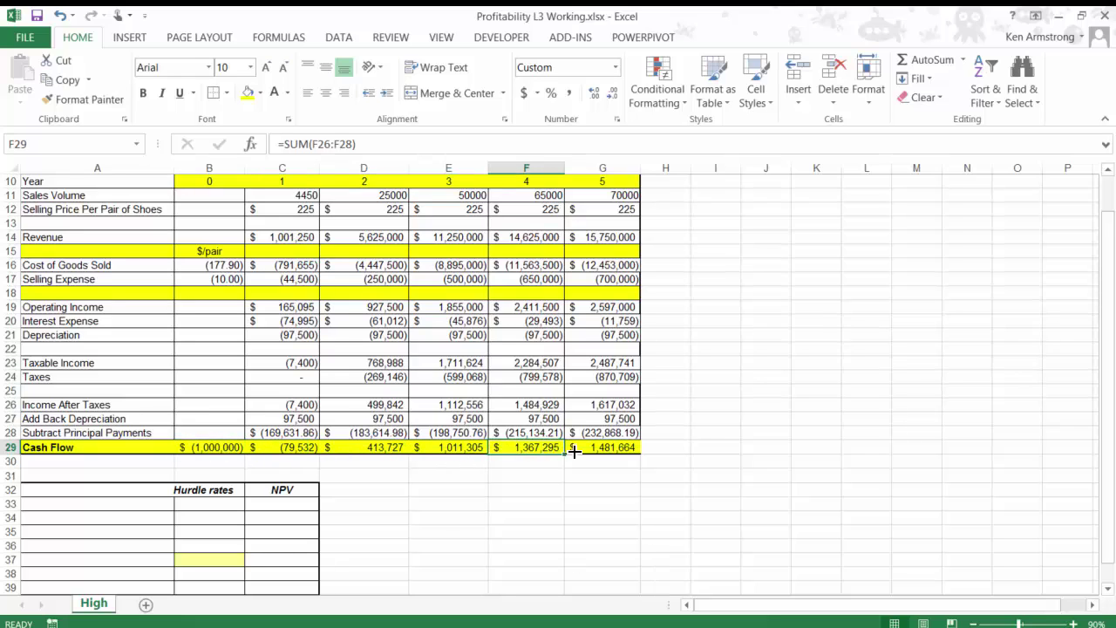
pyautogui.click(577, 449)
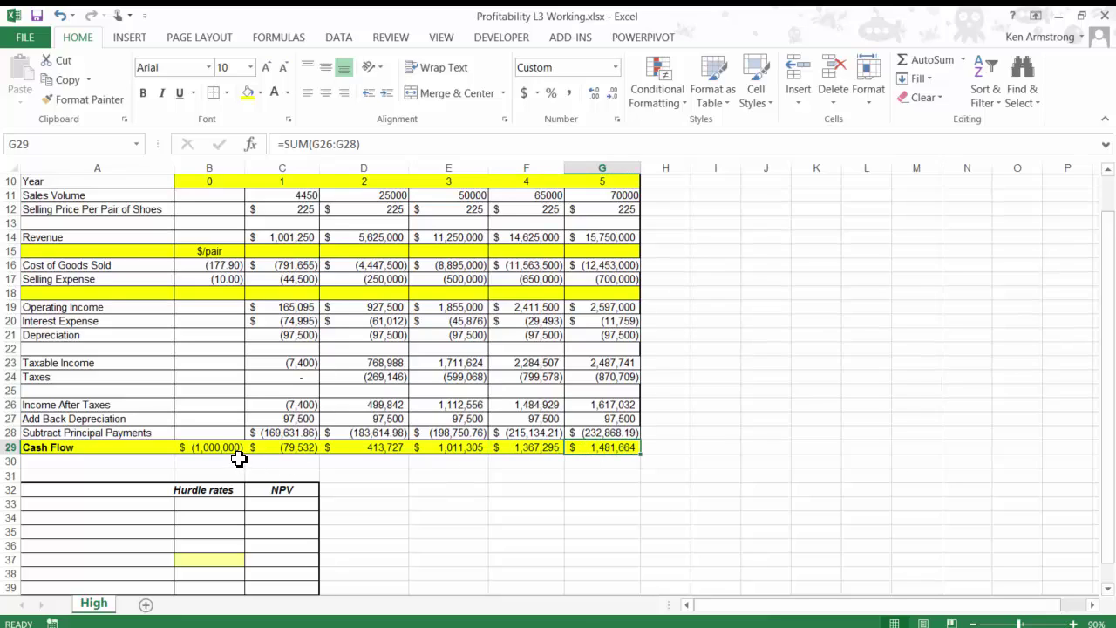
pyautogui.click(276, 463)
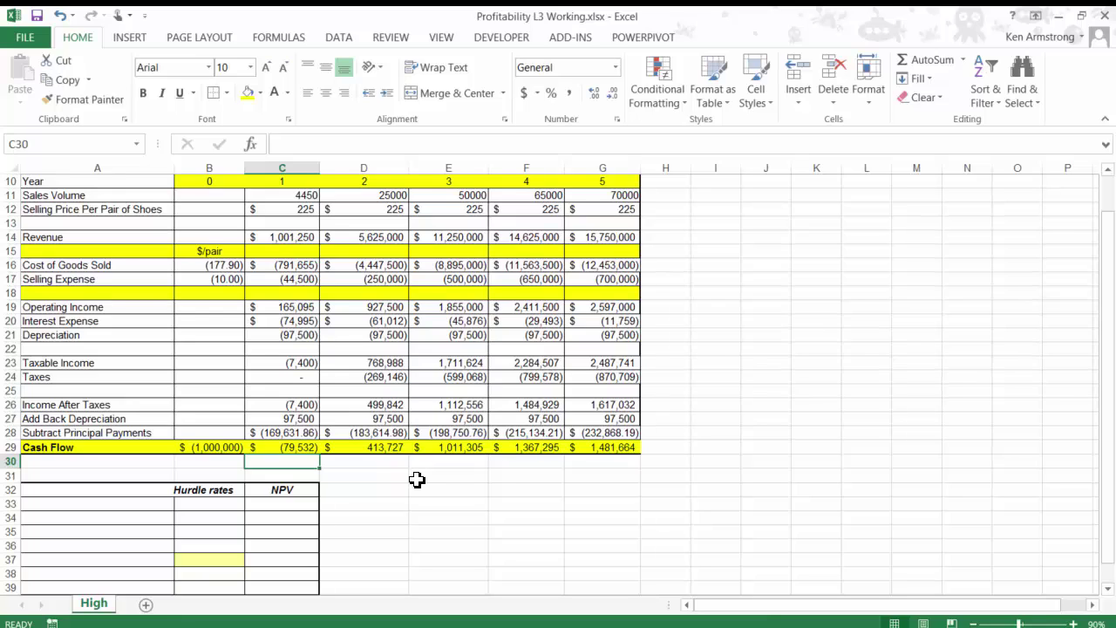
pyautogui.press('Down')
pyautogui.press('Down')
pyautogui.press('Down')
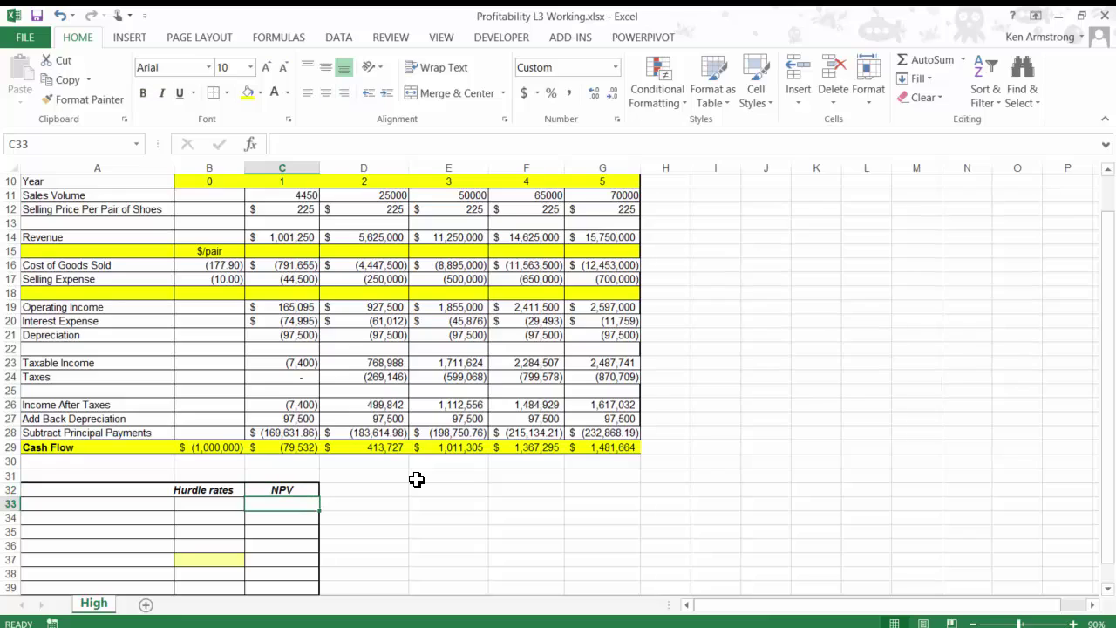
pyautogui.press('Left')
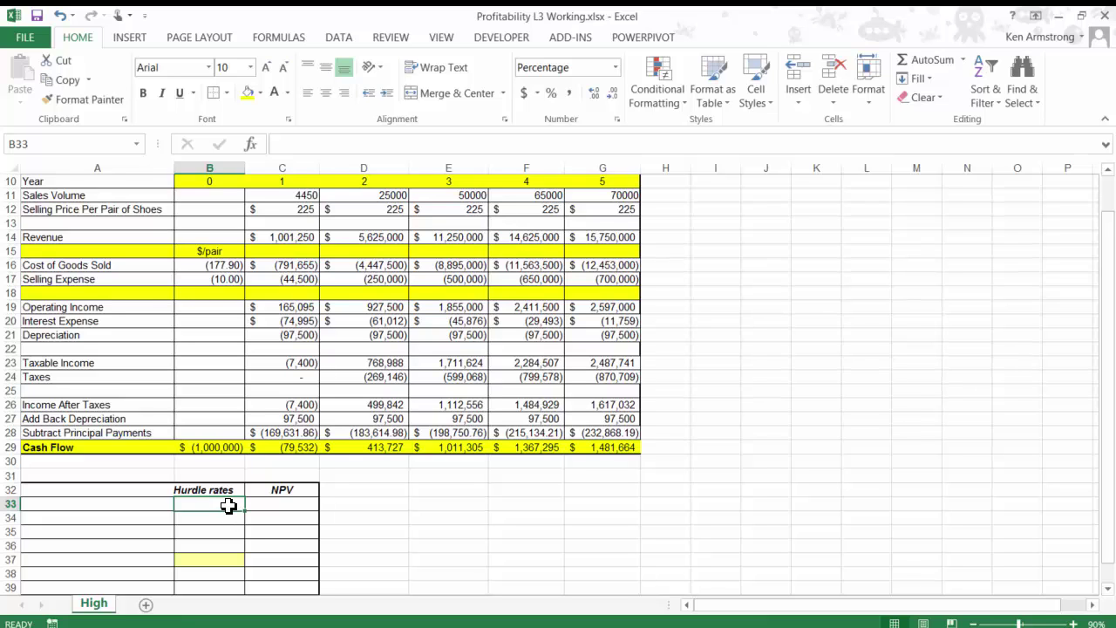
pyautogui.scroll(2, 227, 506)
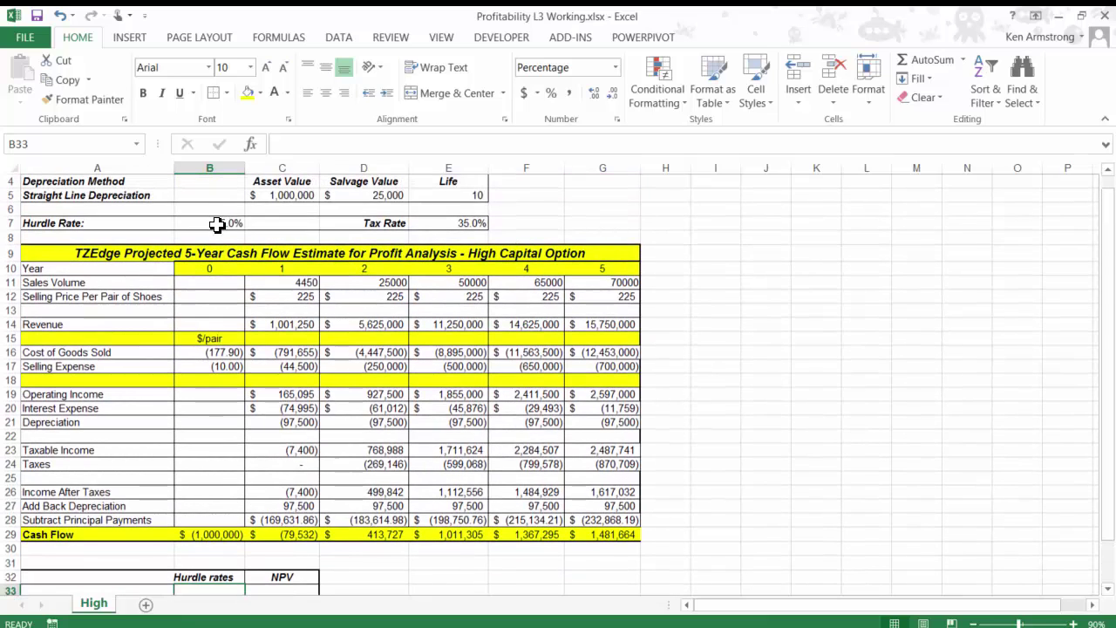
pyautogui.click(227, 223)
pyautogui.scroll(-1, 417, 310)
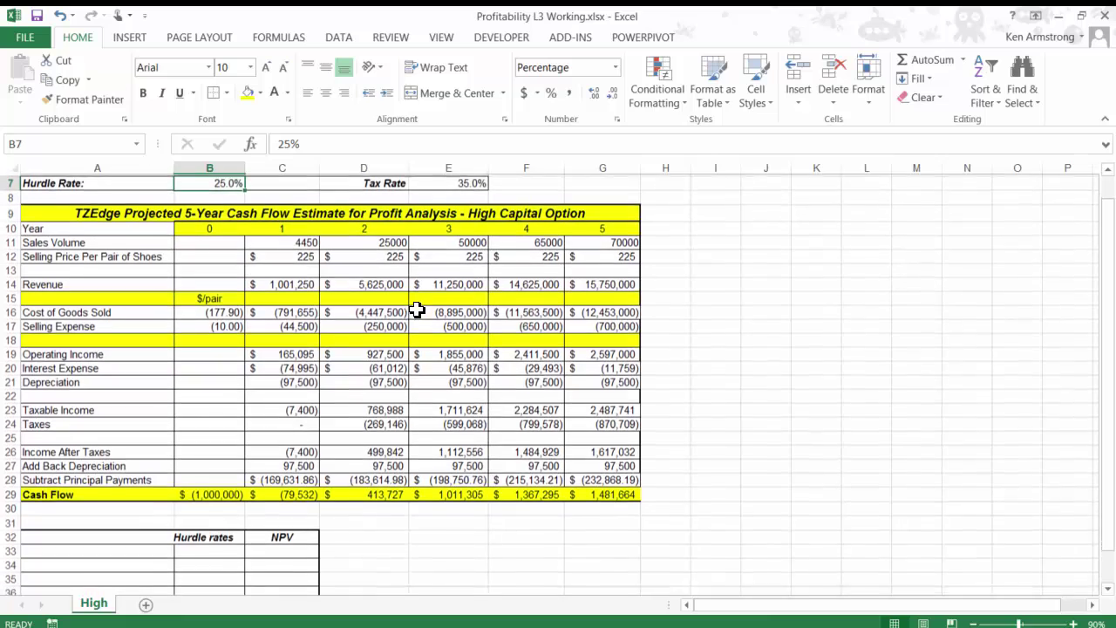
pyautogui.scroll(-2, 417, 310)
pyautogui.scroll(1, 367, 357)
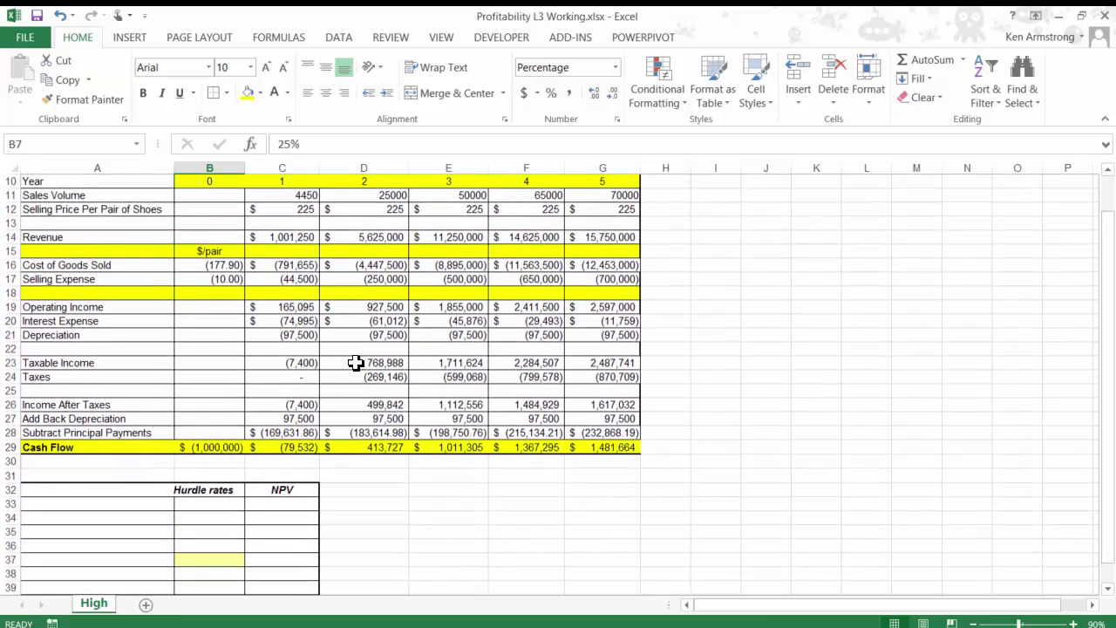
pyautogui.click(207, 503)
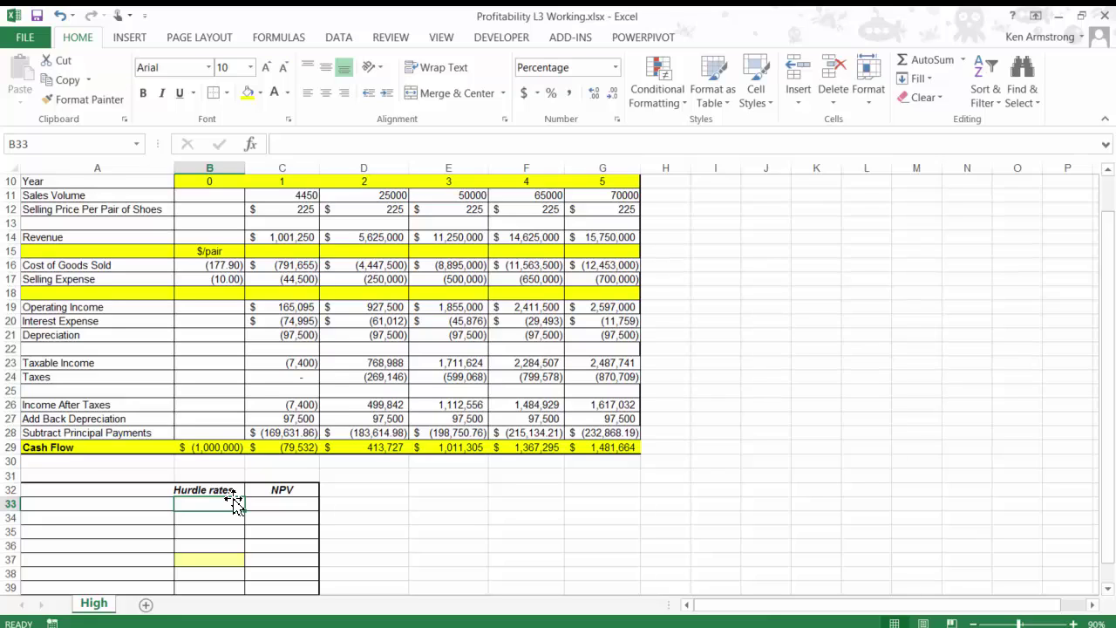
# Enter 20% and 21% in B33:B34 and fill the hurdle rates down to 27% in B40.
pyautogui.write('20')
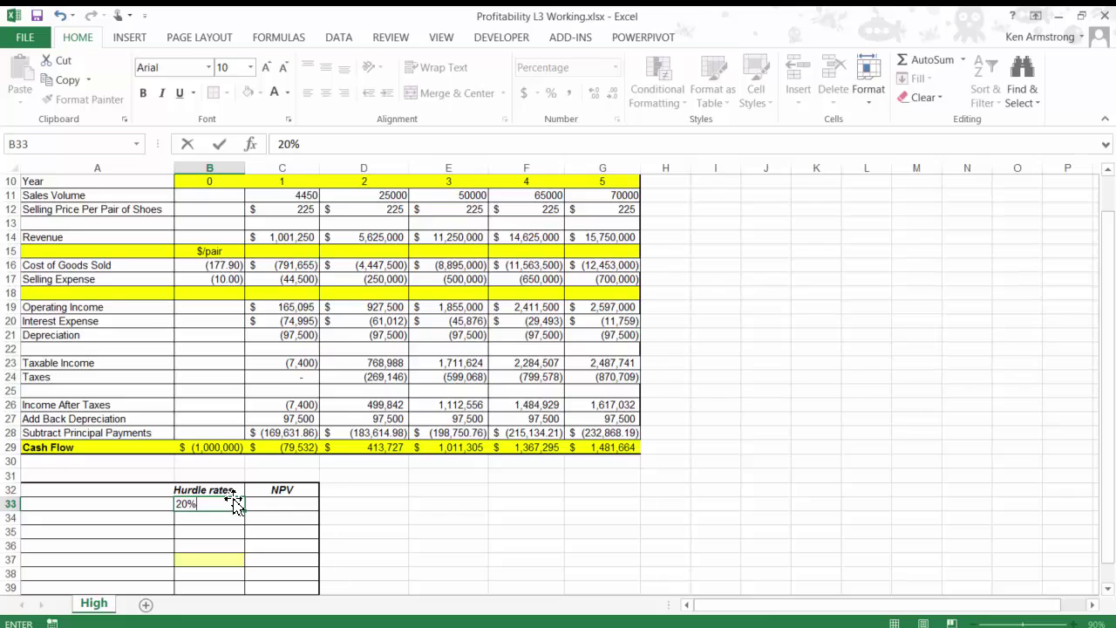
pyautogui.press('Return')
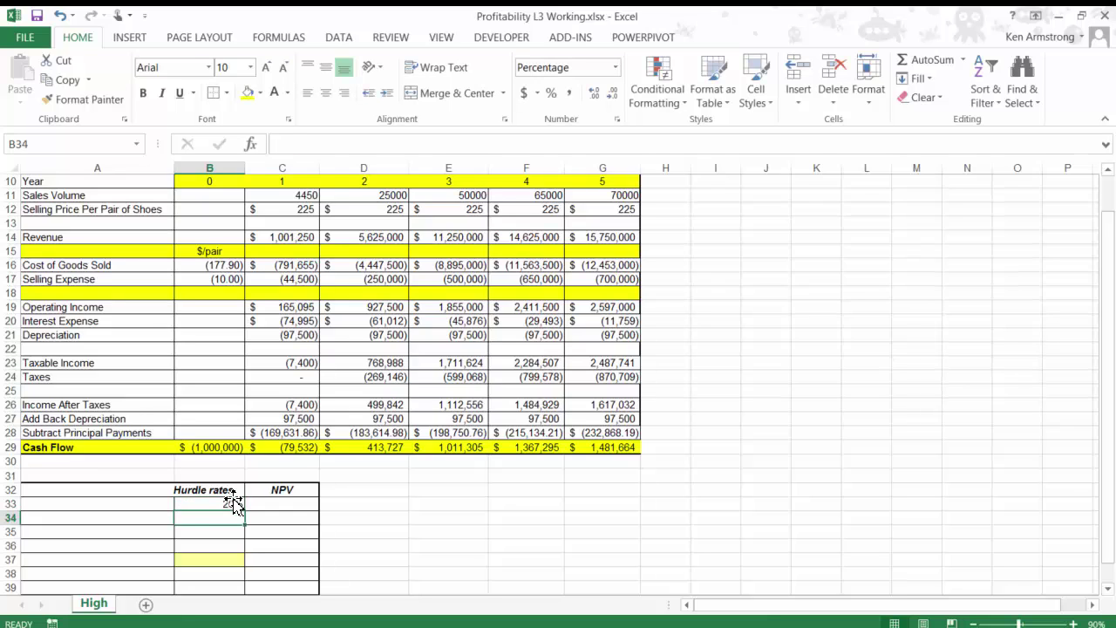
pyautogui.write('21')
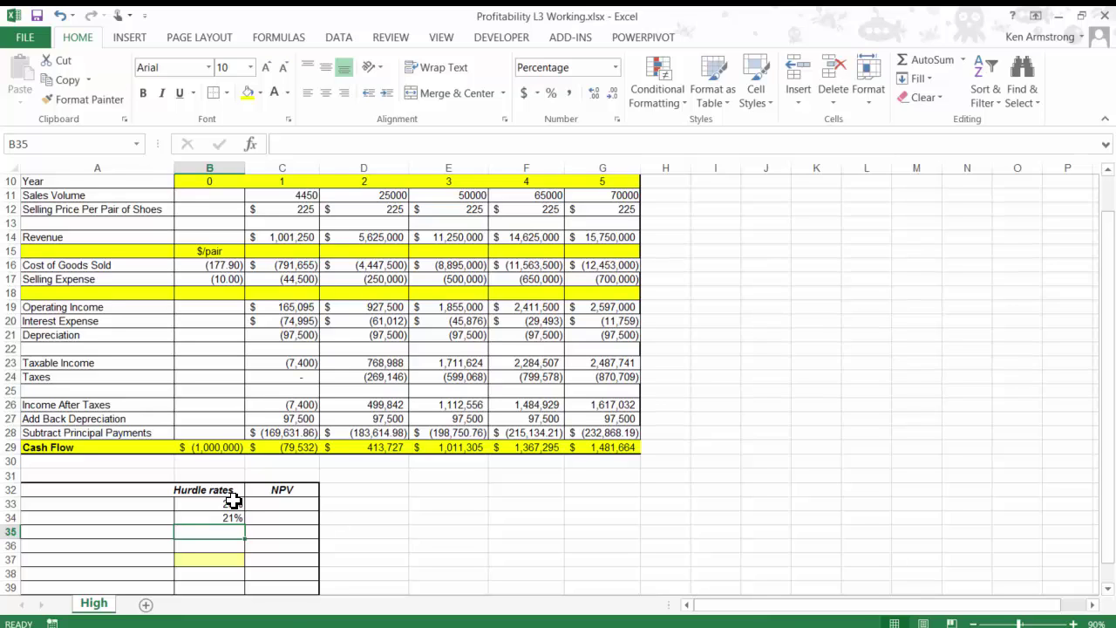
pyautogui.moveTo(232, 503); pyautogui.dragTo(245, 535)
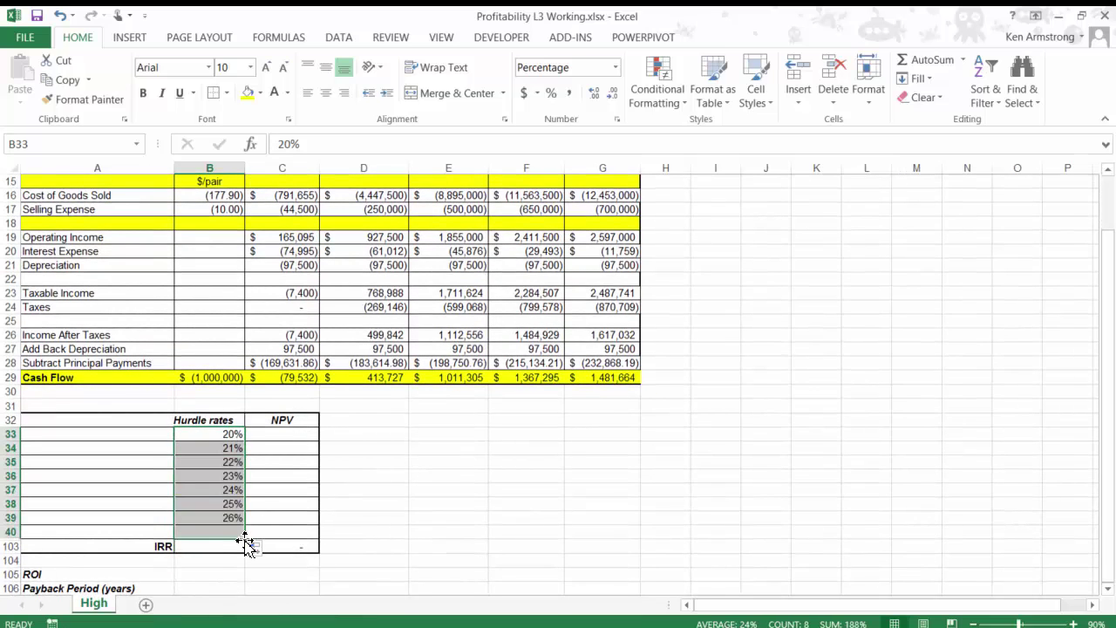
# Build the C33 formula =NPV(B33,C29:G29)+B29 from the 20% rate and year-0 outlay.
pyautogui.click(282, 437)
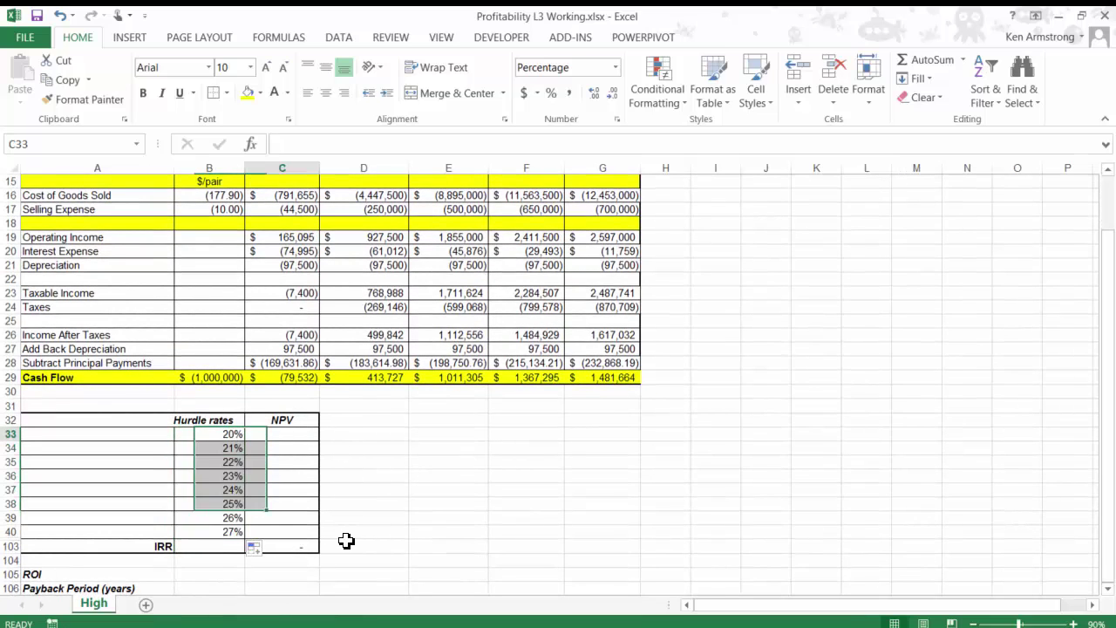
pyautogui.click(228, 508)
pyautogui.click(286, 437)
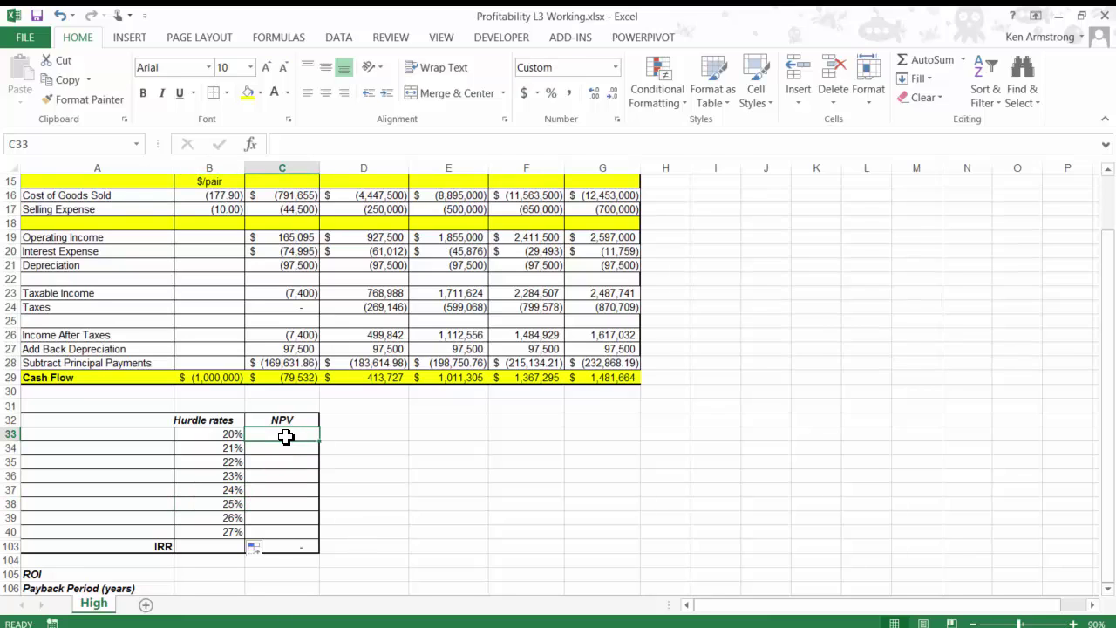
pyautogui.write('=np')
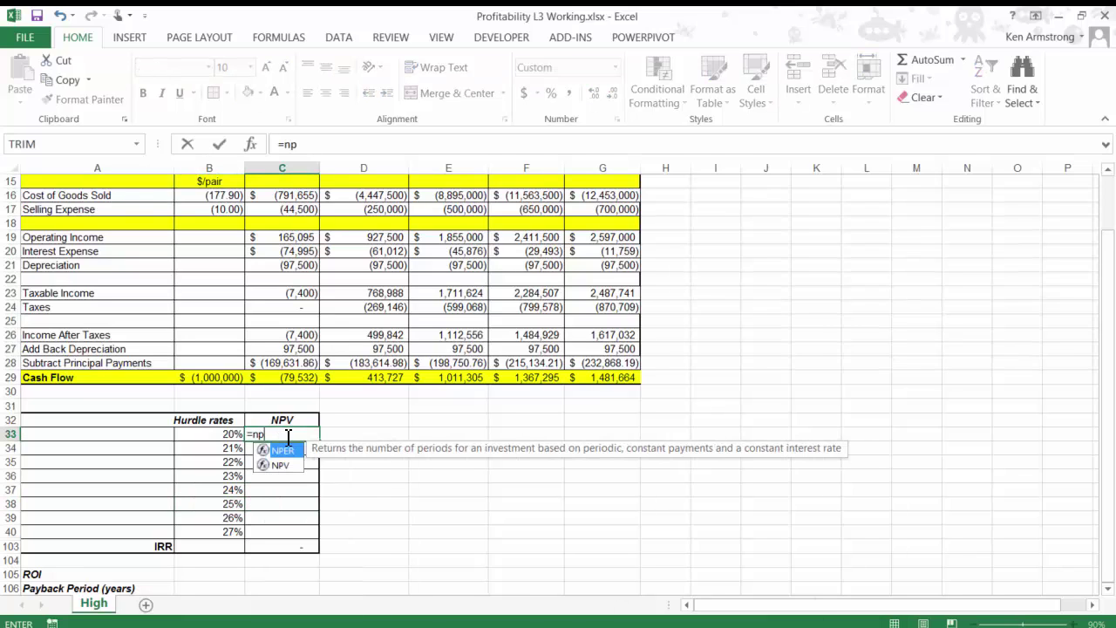
pyautogui.write('v')
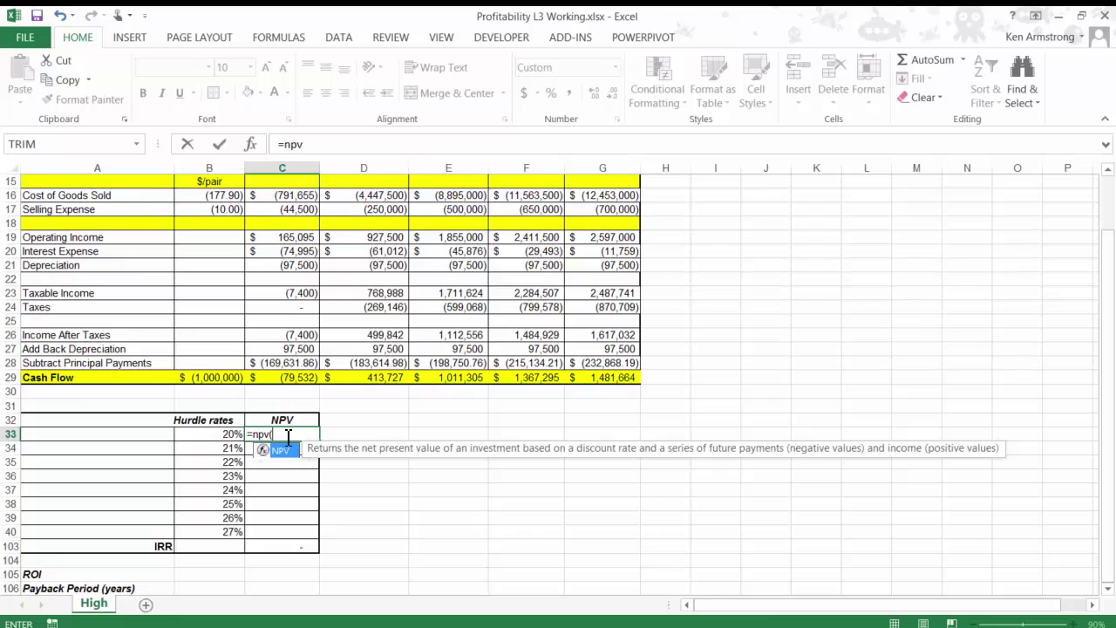
pyautogui.write('(')
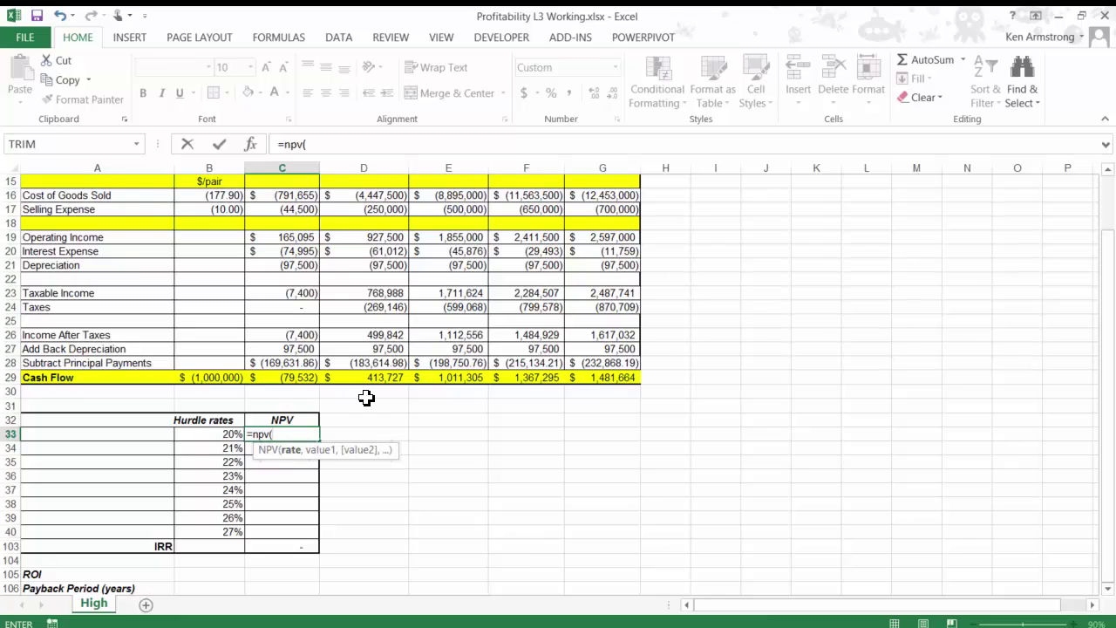
pyautogui.click(225, 433)
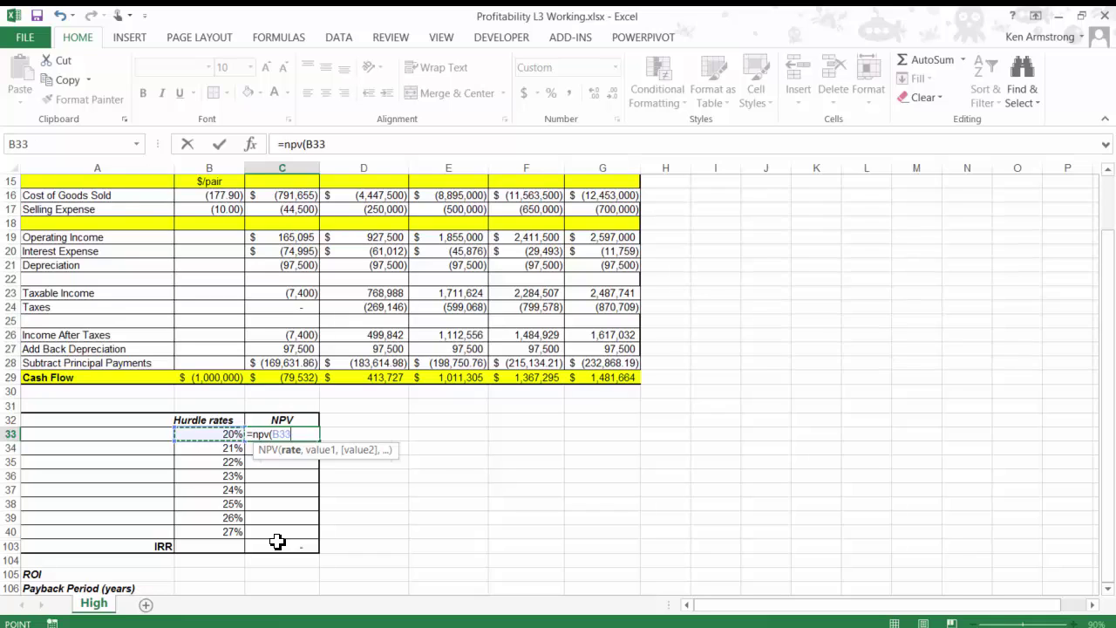
pyautogui.write(',')
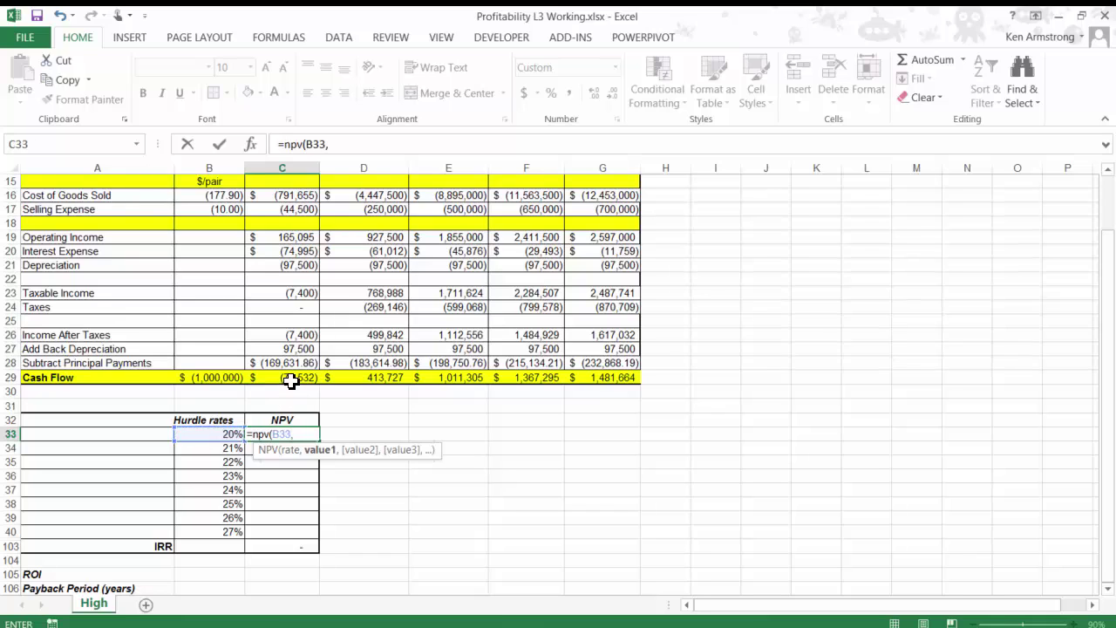
pyautogui.moveTo(291, 378); pyautogui.dragTo(582, 381)
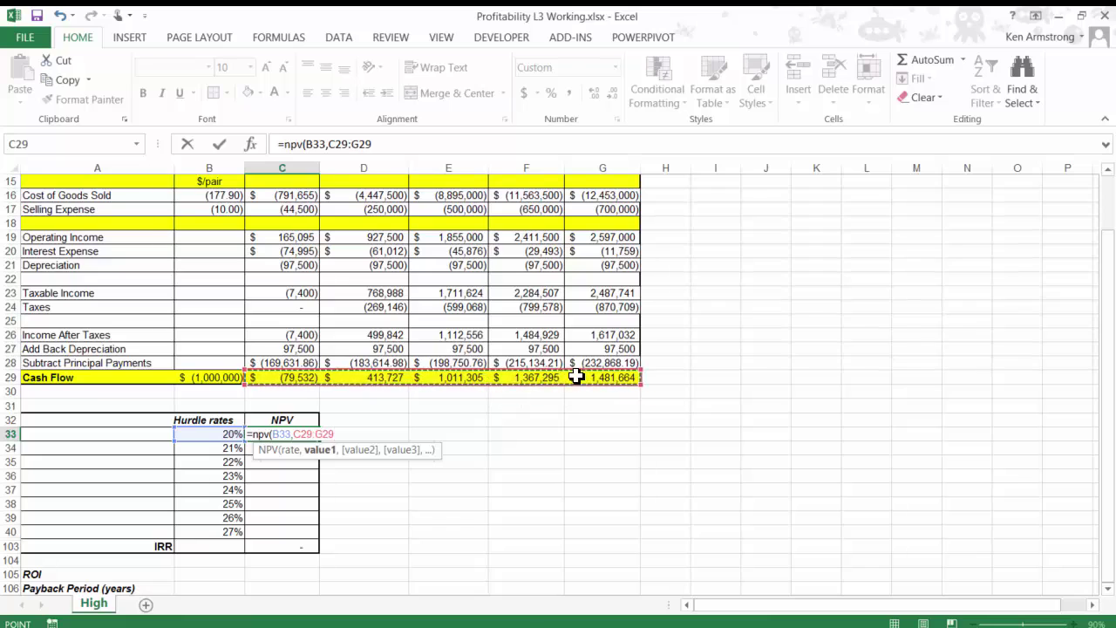
pyautogui.click(380, 146)
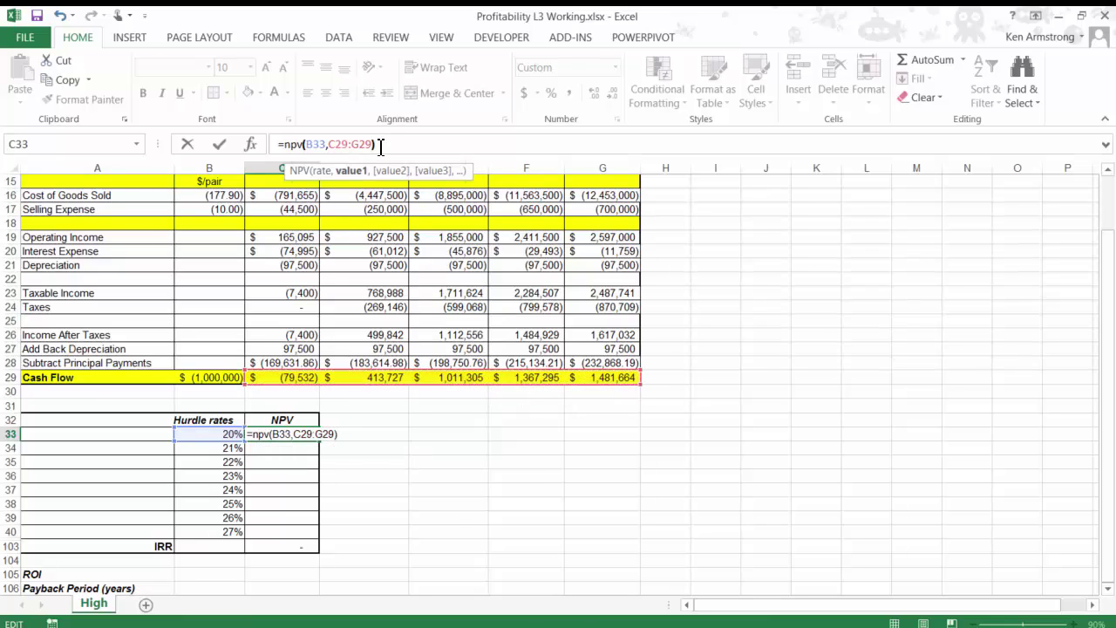
pyautogui.write(')')
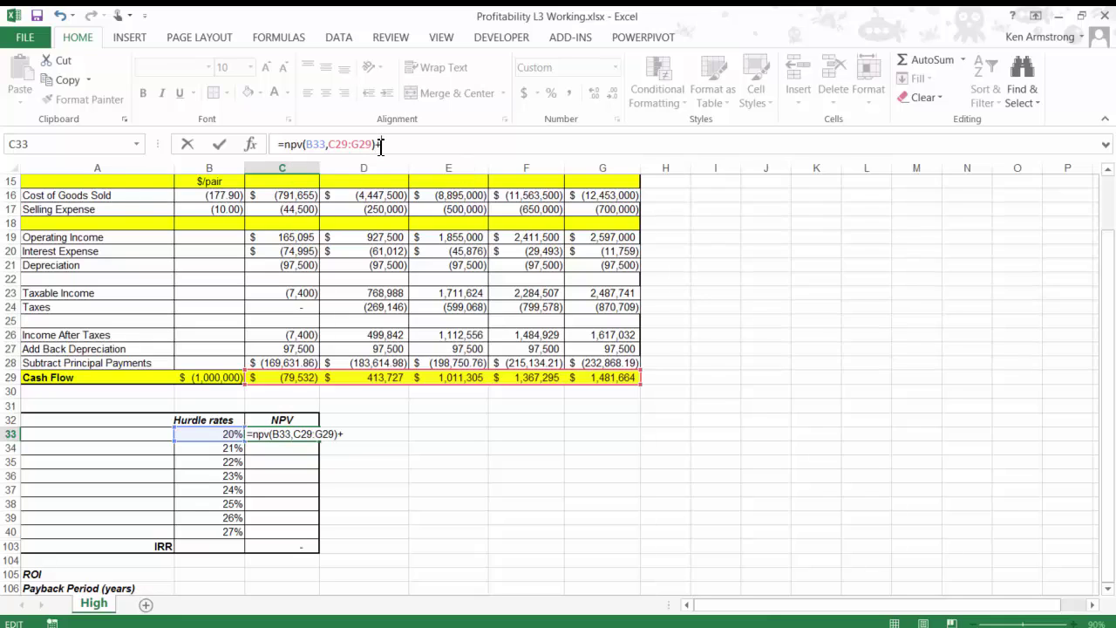
pyautogui.write('+')
pyautogui.click(229, 377)
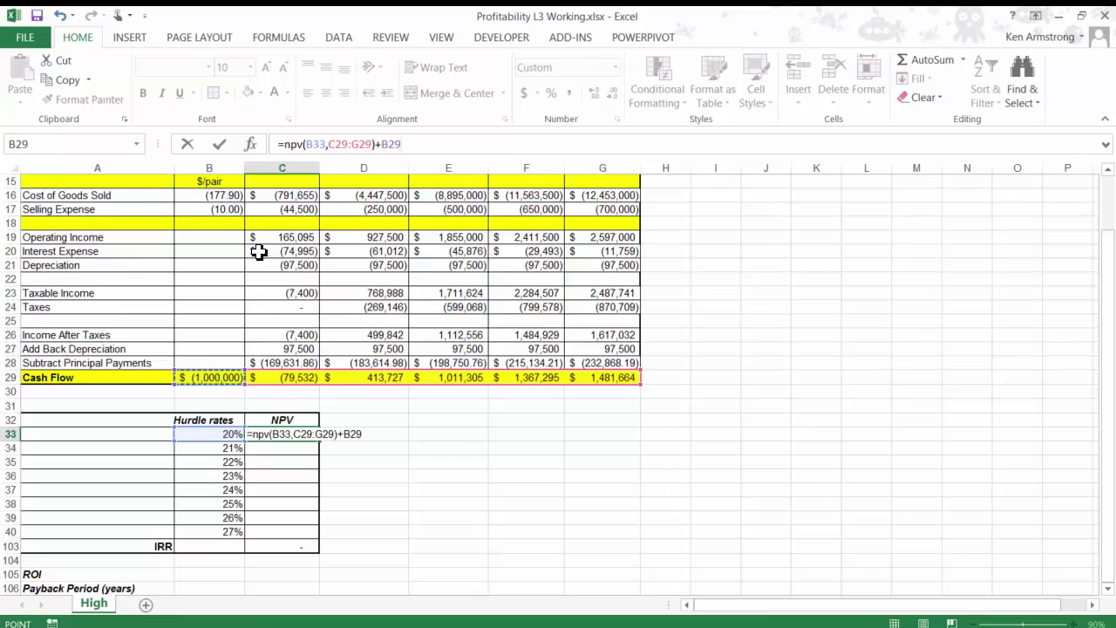
# Make the C29, G29 and B29 references absolute with F4.
pyautogui.click(340, 145)
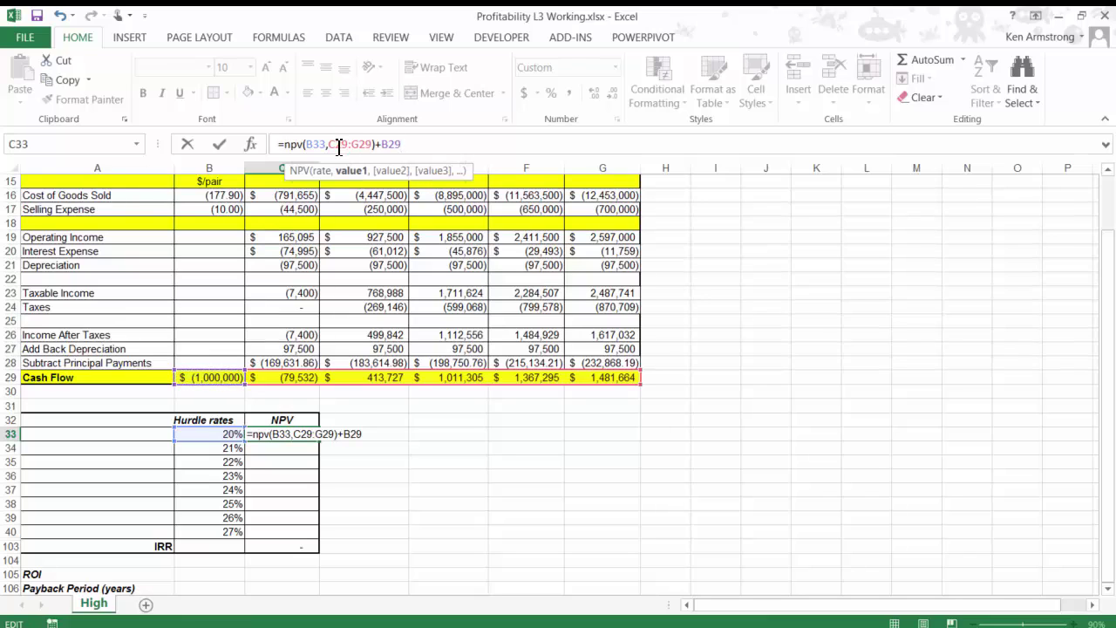
pyautogui.press('F4')
pyautogui.click(374, 144)
pyautogui.press('F4')
pyautogui.click(418, 145)
pyautogui.press('F4')
# Commit the NPV formula and round the 20% result to whole dollars.
pyautogui.press('Return')
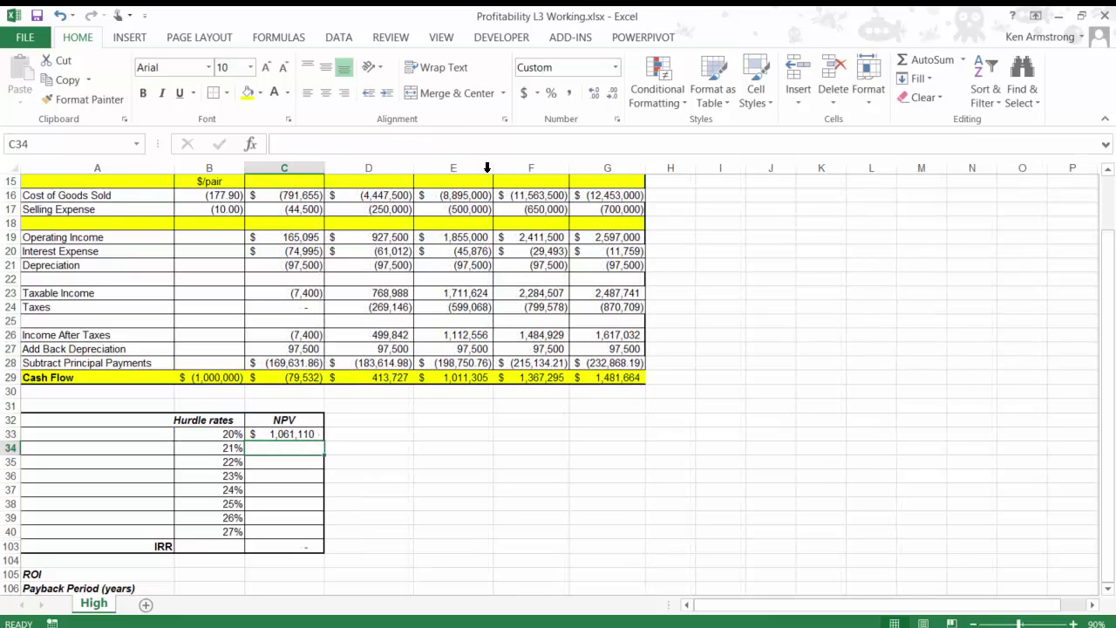
pyautogui.press('Up')
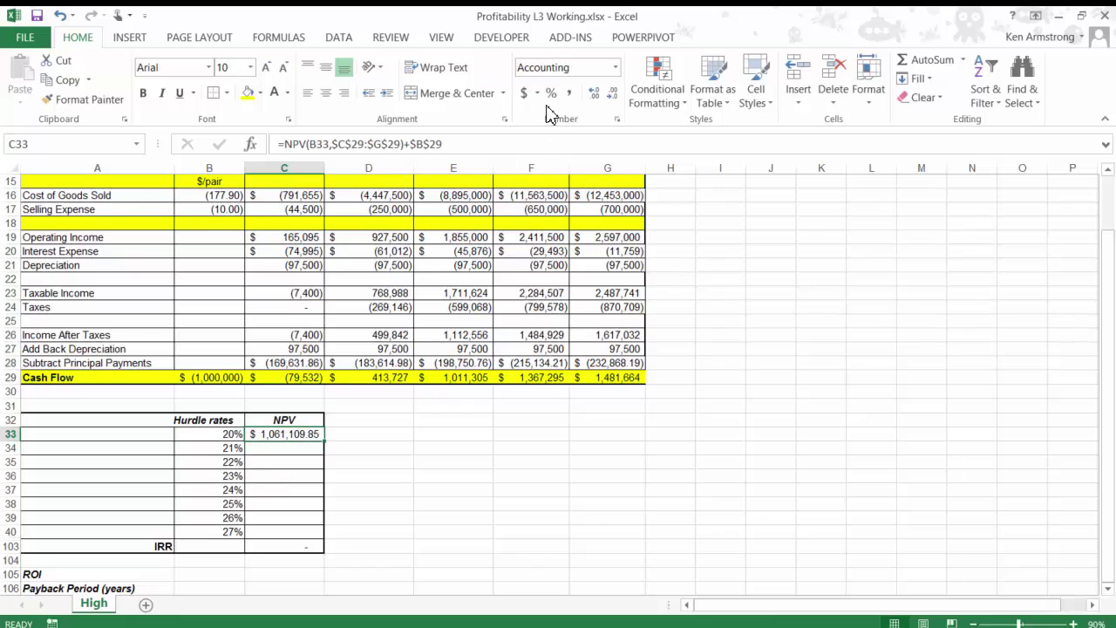
pyautogui.click(612, 94)
pyautogui.click(613, 94)
# Copy the NPV formula from C33 down to C40, ending at $661,655 for 27%.
pyautogui.click(291, 450)
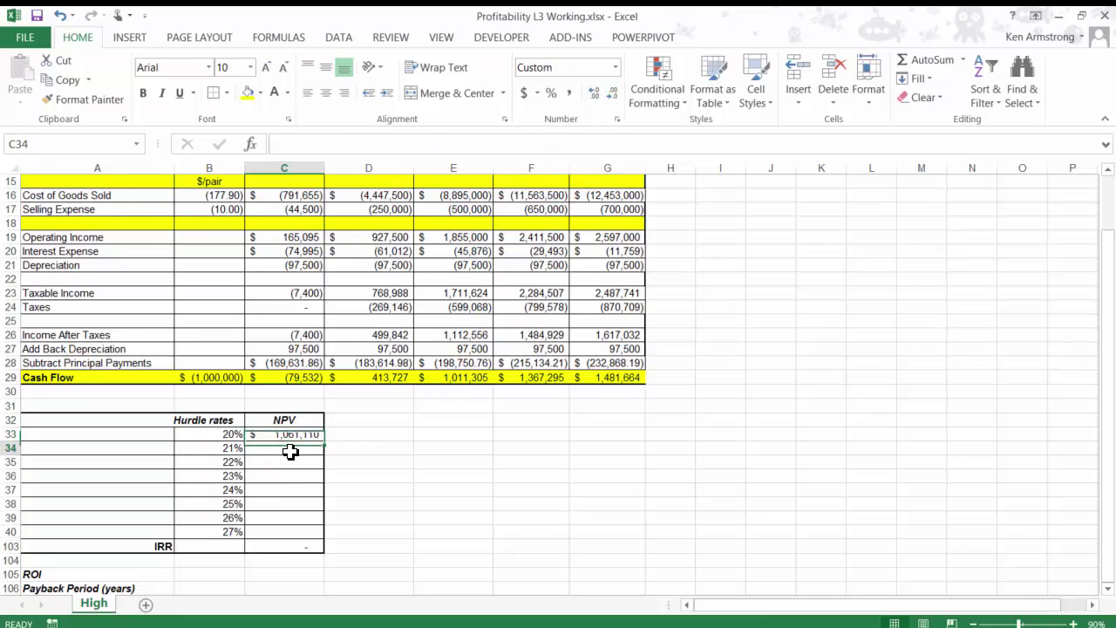
pyautogui.click(291, 433)
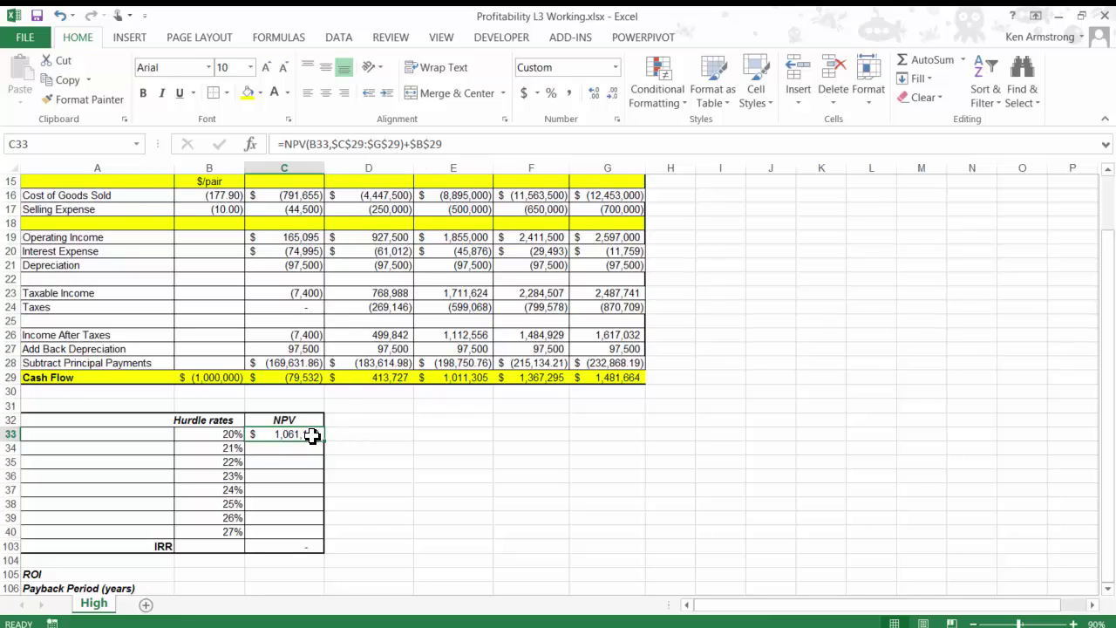
pyautogui.moveTo(327, 444); pyautogui.dragTo(325, 536)
pyautogui.click(300, 532)
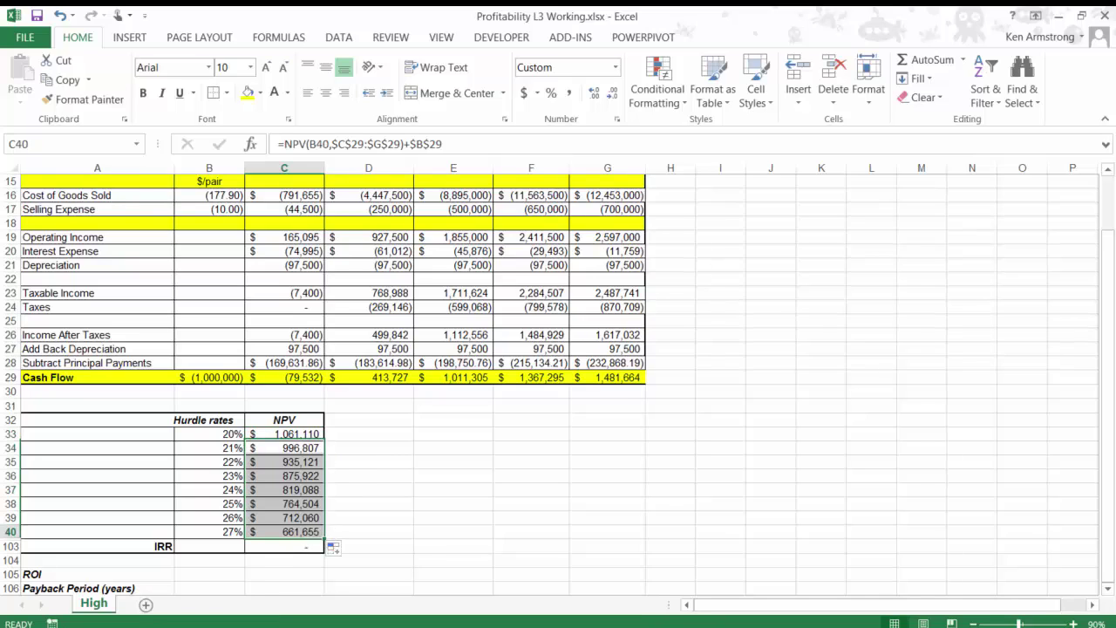
pyautogui.click(232, 532)
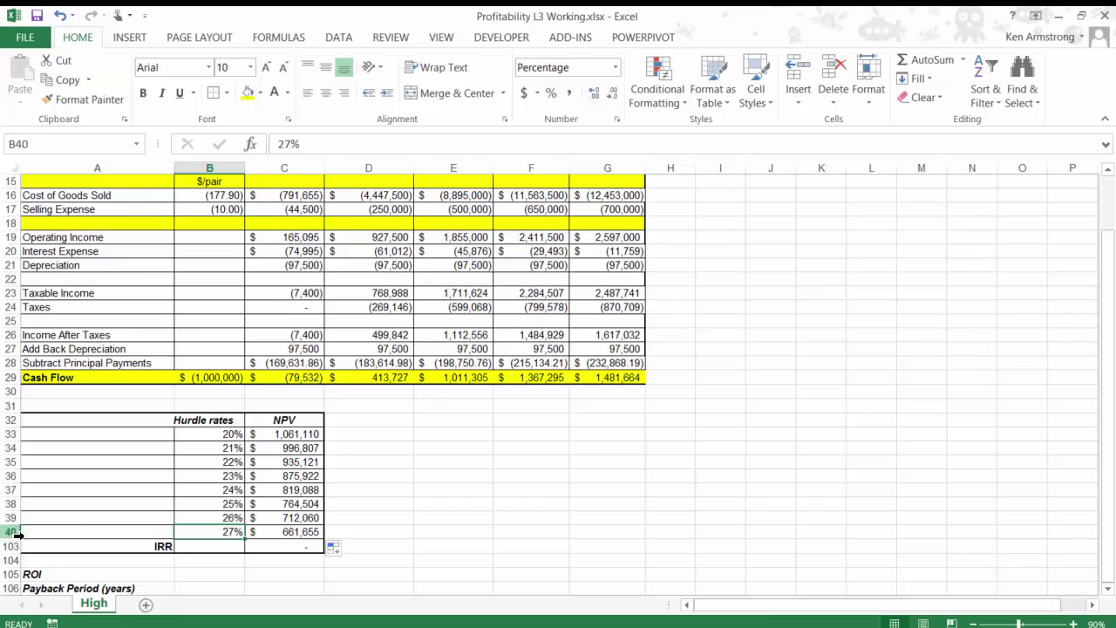
# Unhide rows 41 to 102, revealing hurdle rates from 28% upward with empty NPV cells.
pyautogui.moveTo(237, 531)
pyautogui.mouseDown()
pyautogui.moveTo(281, 513)
pyautogui.moveTo(281, 530)
pyautogui.mouseUp()
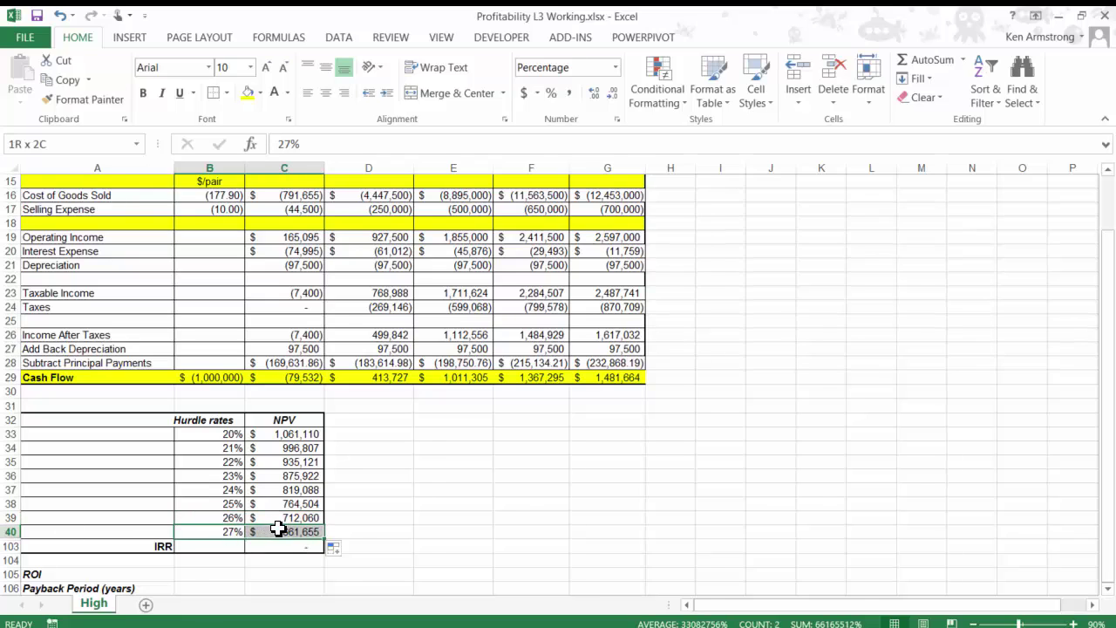
pyautogui.click(9, 532)
pyautogui.moveTo(8, 532); pyautogui.dragTo(9, 545)
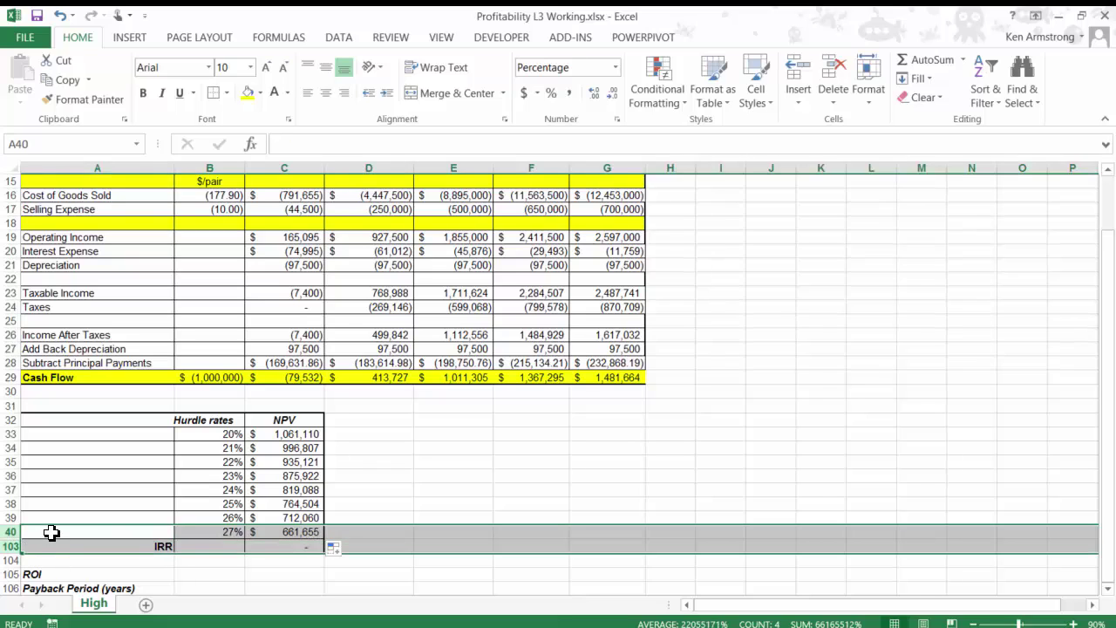
pyautogui.rightClick(52, 544)
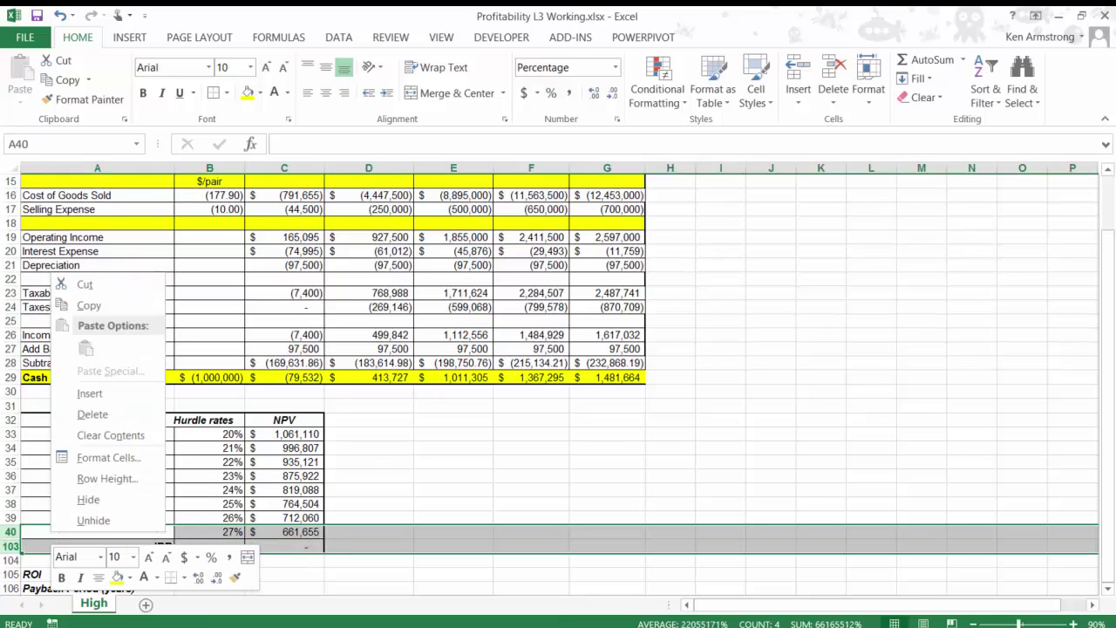
pyautogui.click(92, 521)
pyautogui.click(224, 544)
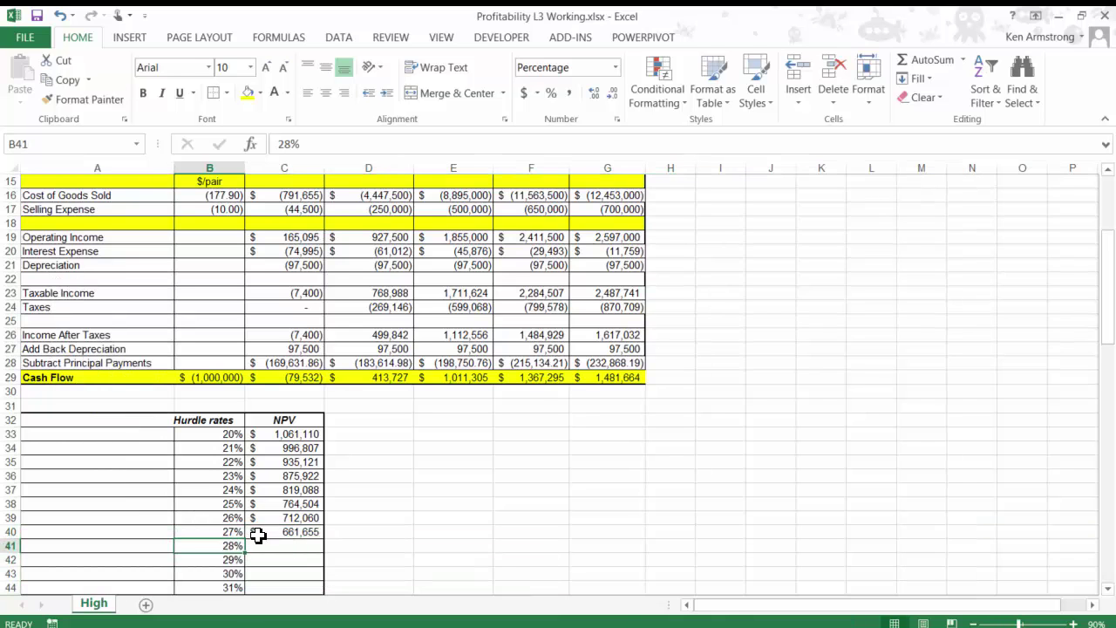
pyautogui.scroll(-9, 259, 535)
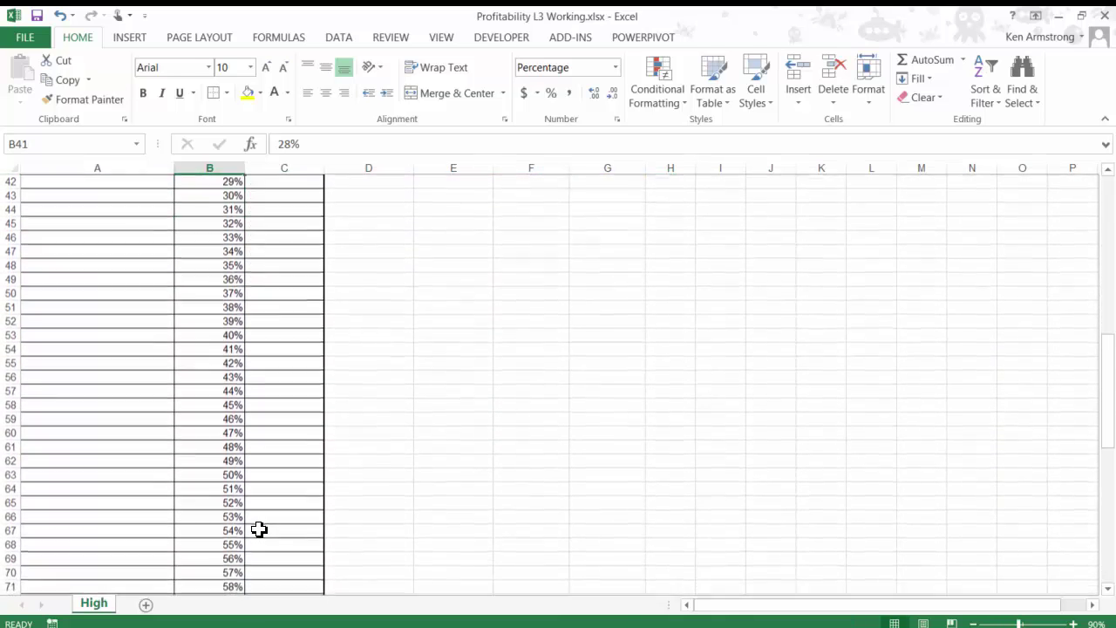
pyautogui.scroll(-12, 259, 530)
pyautogui.scroll(7, 259, 529)
pyautogui.scroll(11, 259, 529)
# Copy the NPV formula from C40 down to row 102, through the 89% hurdle rate.
pyautogui.click(313, 406)
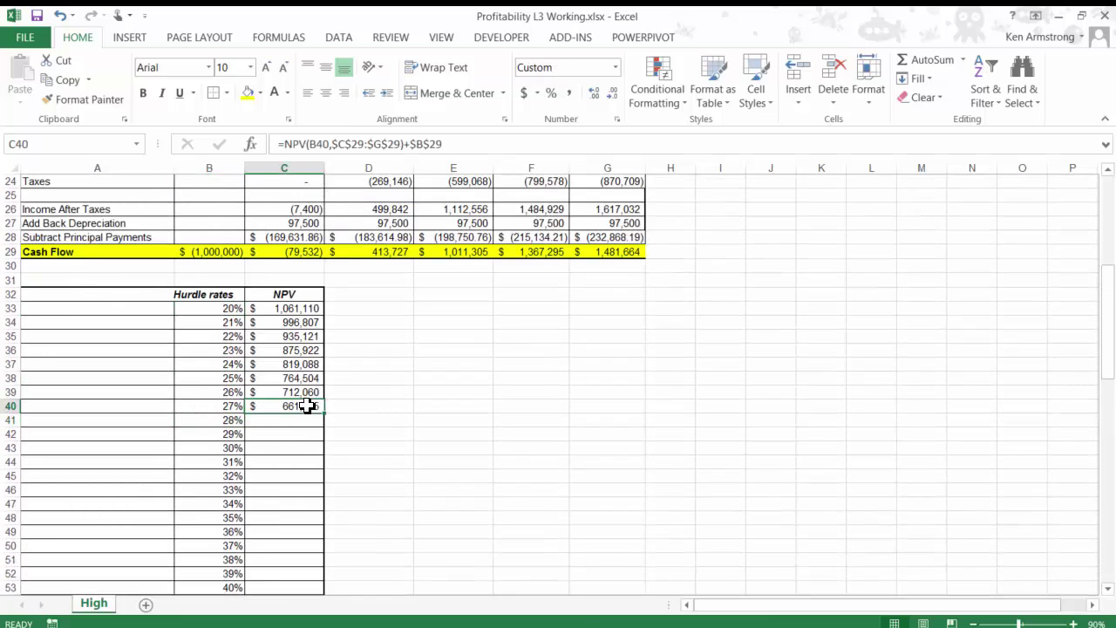
pyautogui.moveTo(324, 412); pyautogui.dragTo(311, 559)
pyautogui.click(279, 295)
# Inspect where NPV turns negative: $14,120 at 45% versus $(11,157) at 46%.
pyautogui.scroll(10, 288, 296)
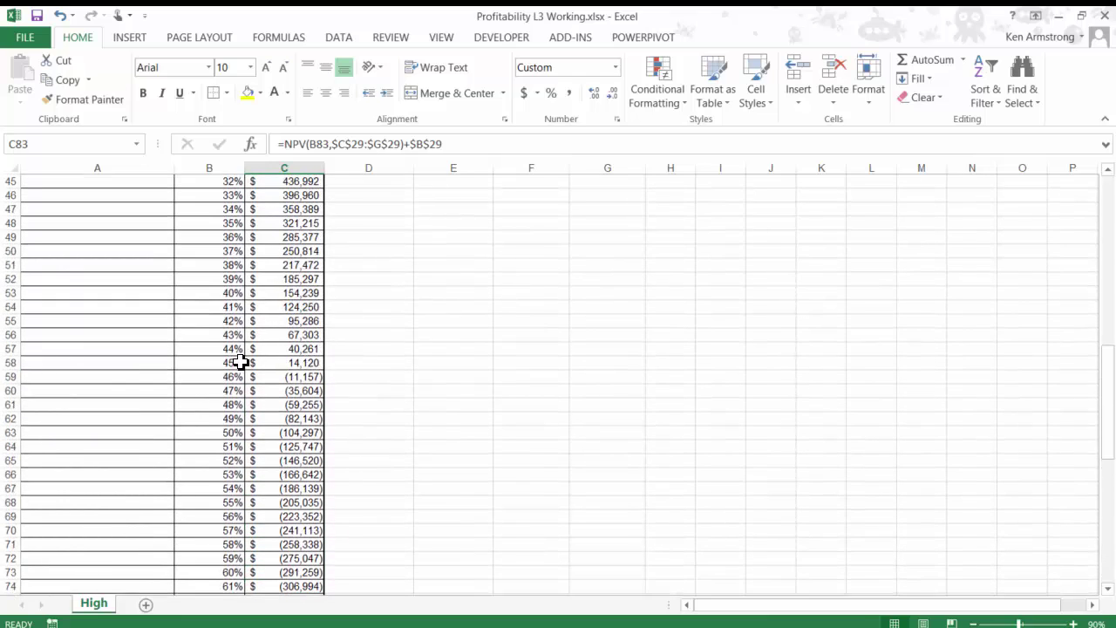
pyautogui.moveTo(242, 362); pyautogui.dragTo(276, 374)
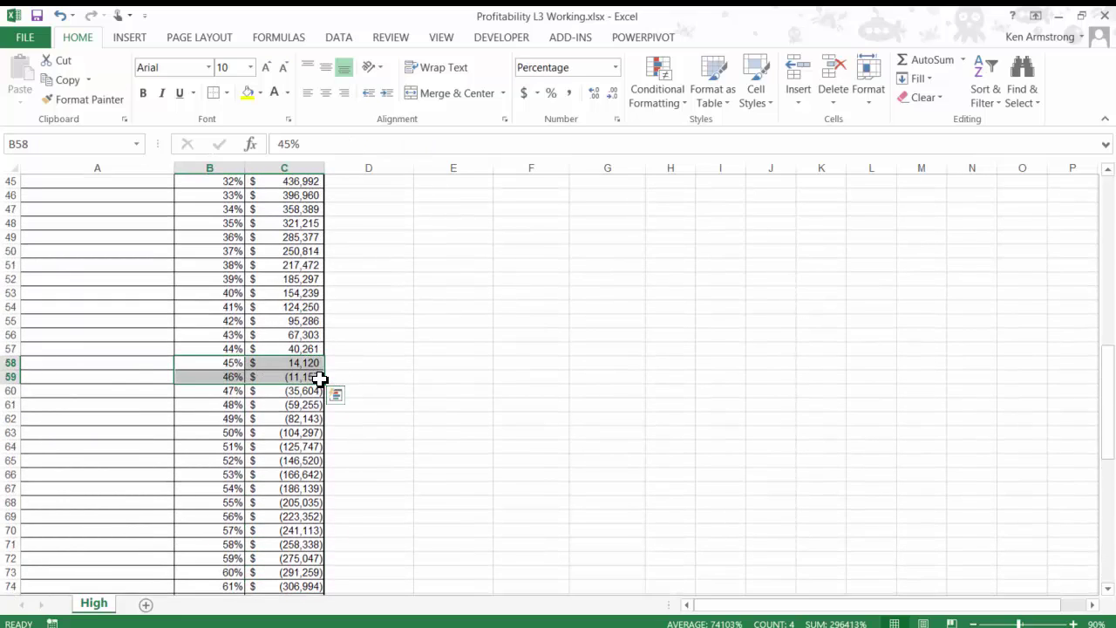
pyautogui.hotkey('shift', 'Return')
pyautogui.click(289, 375)
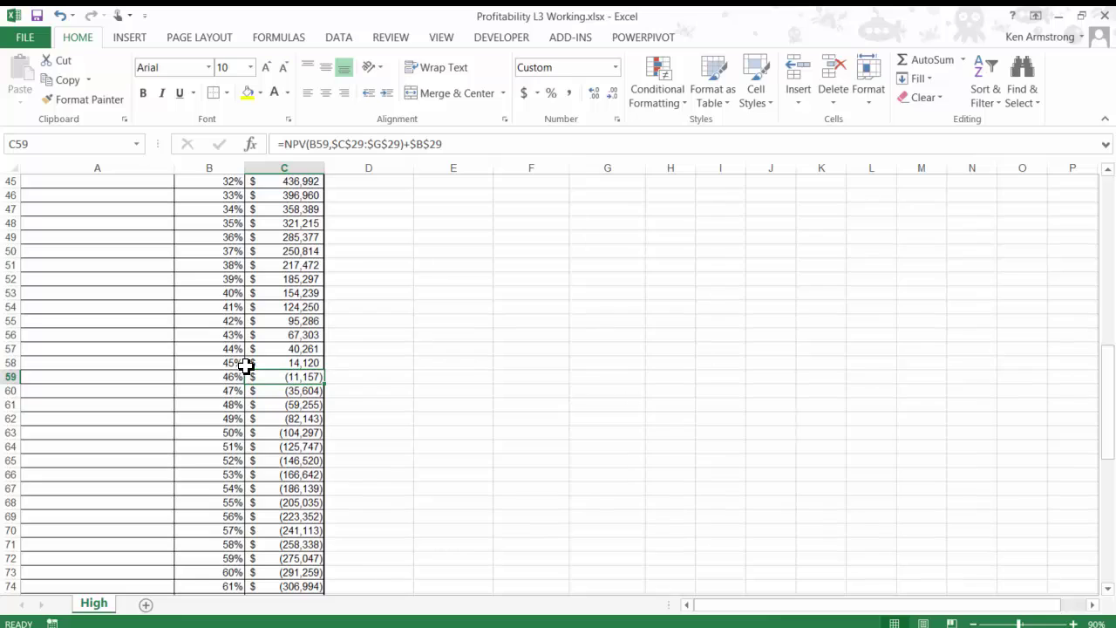
pyautogui.moveTo(287, 363); pyautogui.dragTo(318, 390)
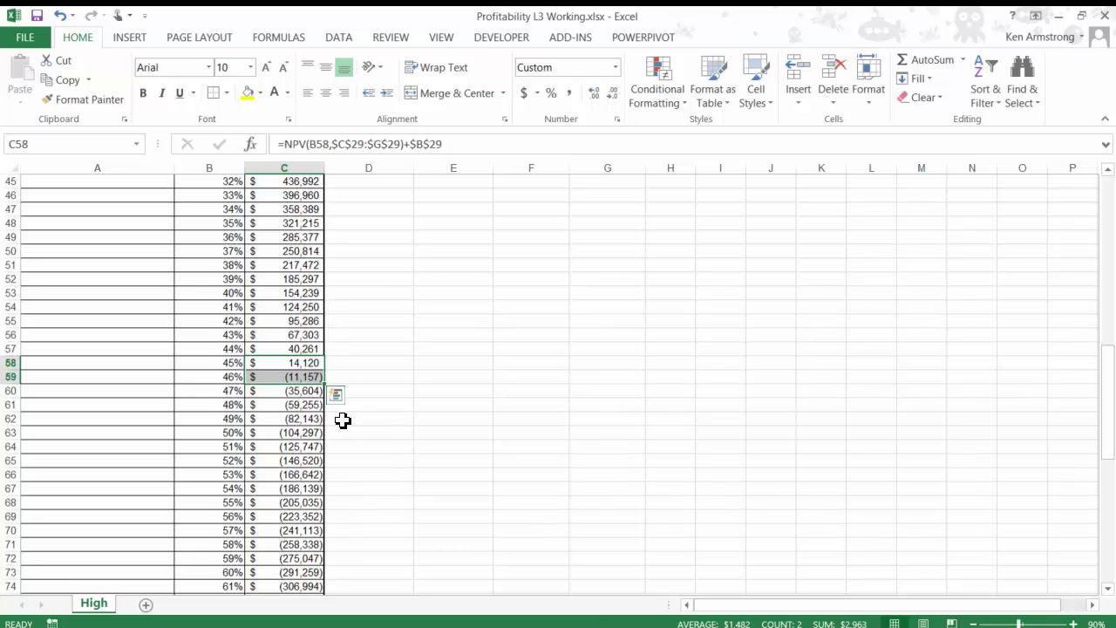
pyautogui.scroll(-12, 342, 420)
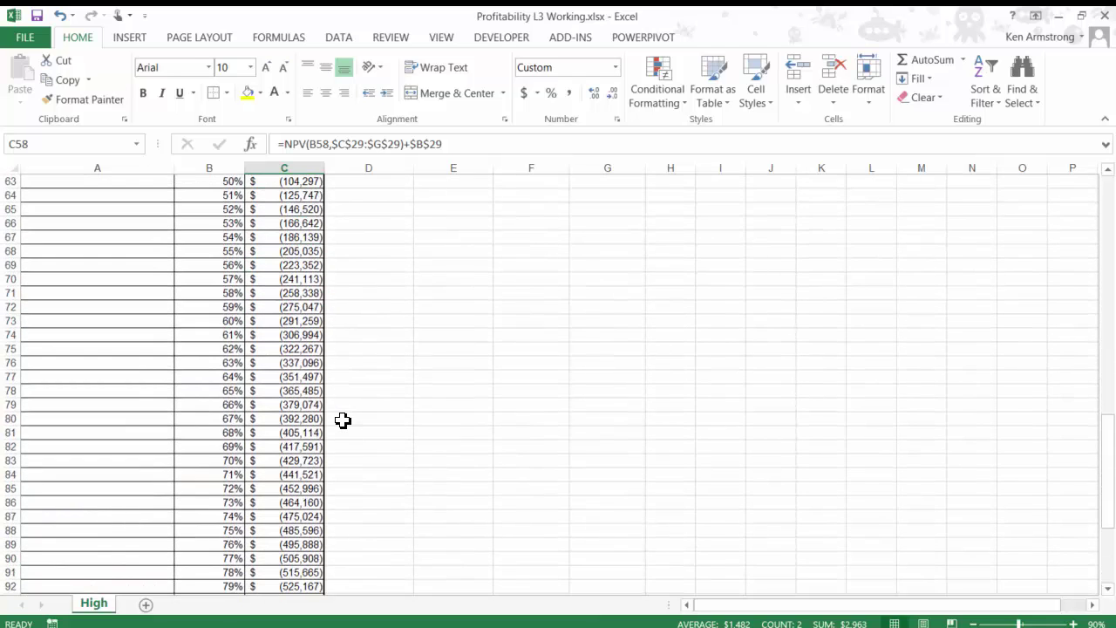
pyautogui.scroll(-1, 340, 420)
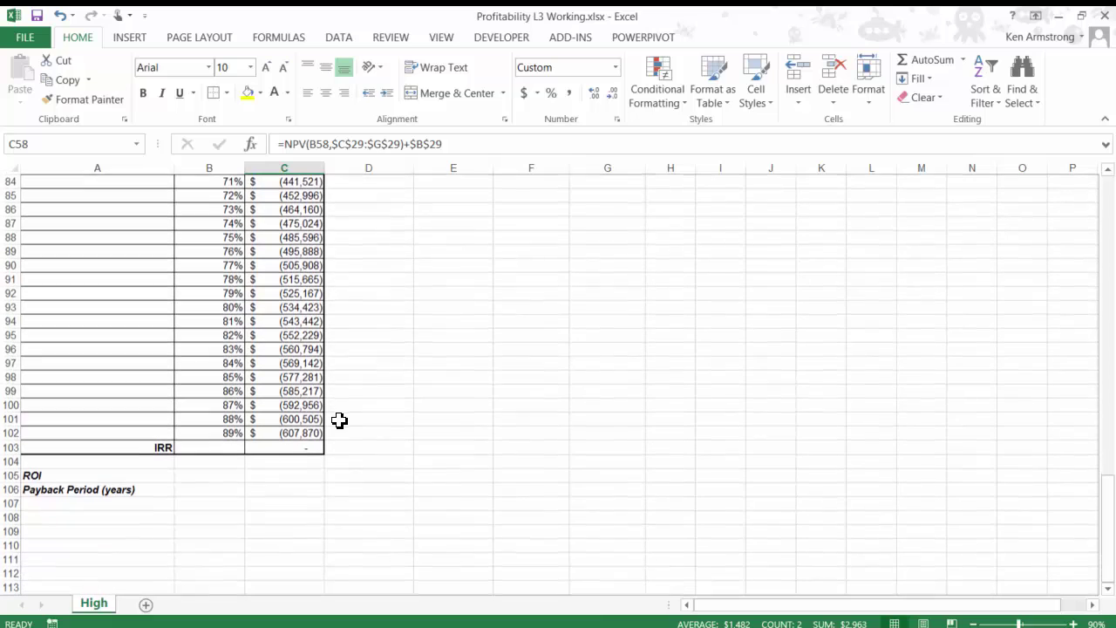
# Label cell A103 'IRR'.
pyautogui.click(226, 447)
pyautogui.click(163, 447)
pyautogui.write('IRR')
pyautogui.hotkey('ctrl', 'Return')
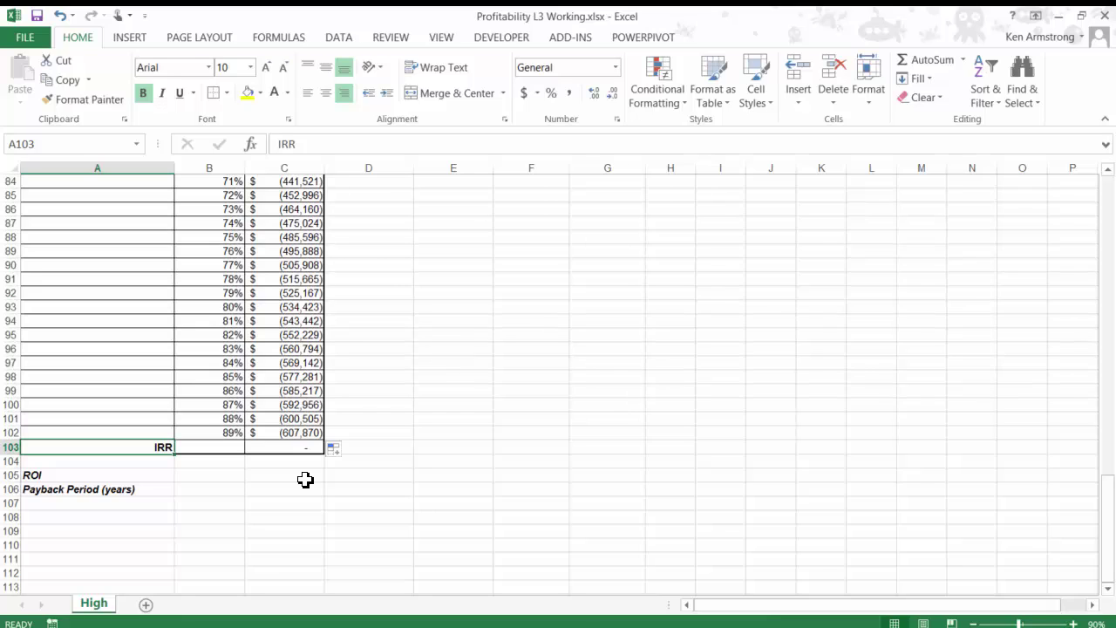
pyautogui.press('Right')
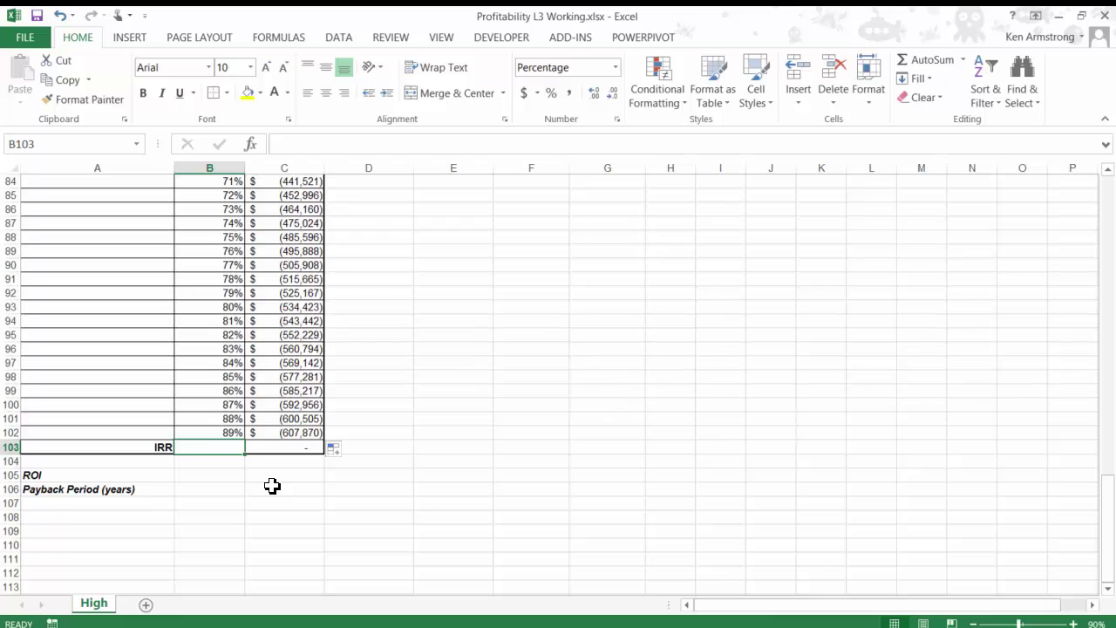
# Enter =IRR(B29:G29) in B103 and show it to one decimal, giving 45.6%.
pyautogui.write('=ir')
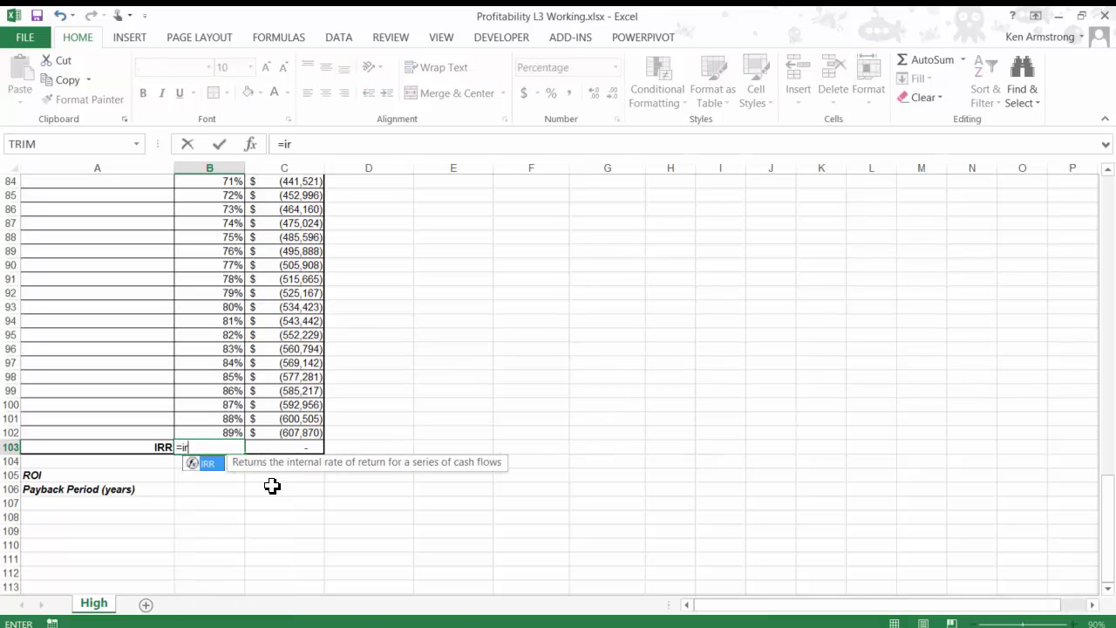
pyautogui.write('r(')
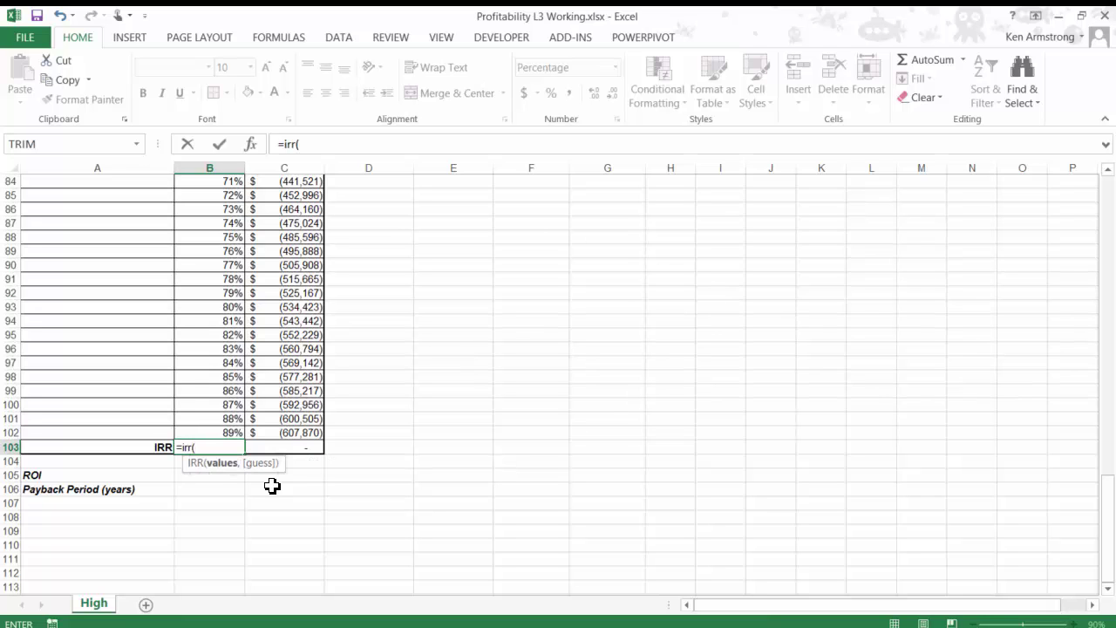
pyautogui.moveTo(1111, 508); pyautogui.dragTo(1112, 265)
pyautogui.moveTo(219, 363); pyautogui.dragTo(597, 366)
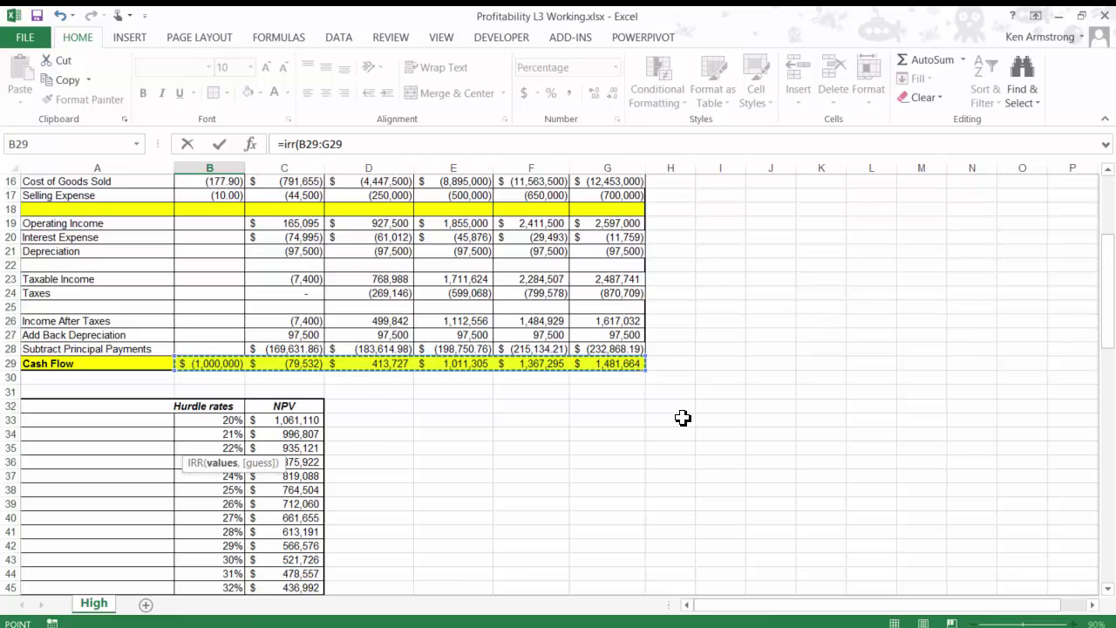
pyautogui.write(',')
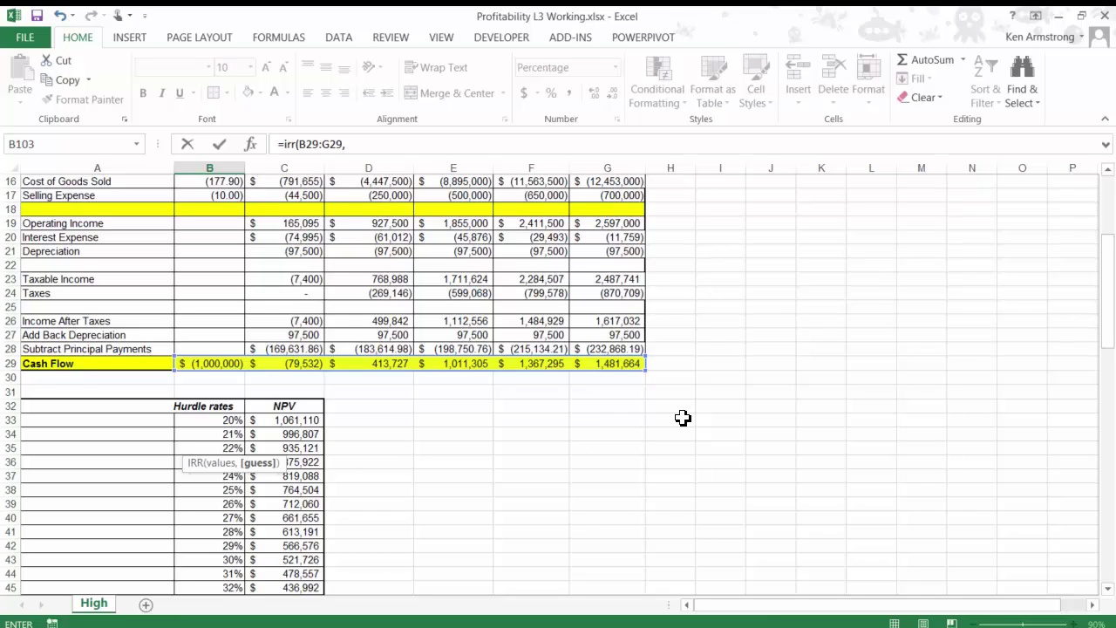
pyautogui.press('BackSpace')
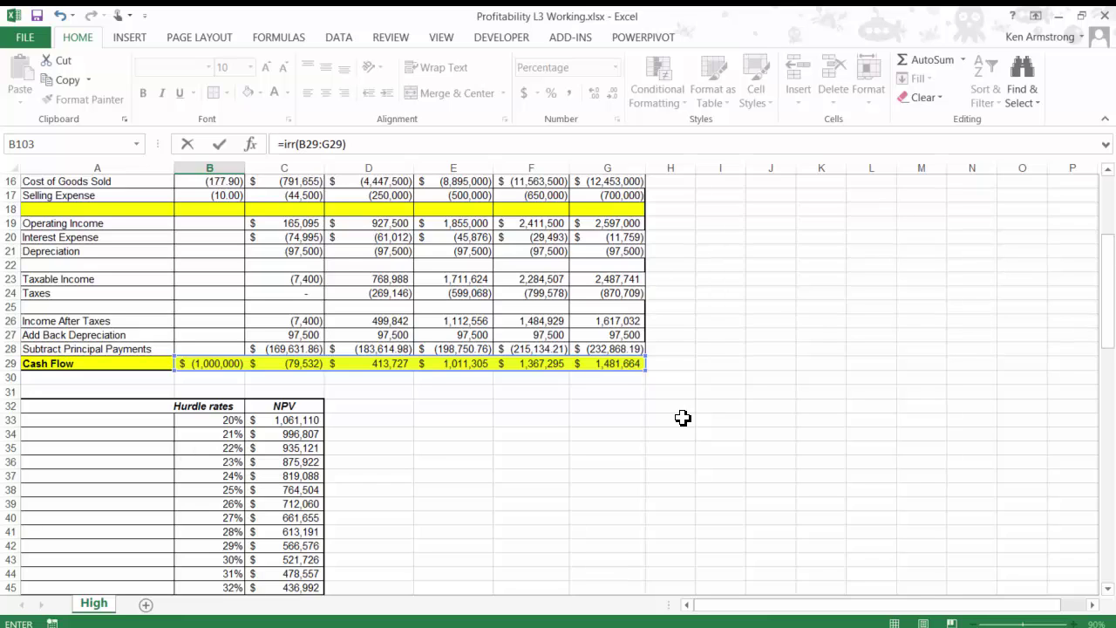
pyautogui.press('Return')
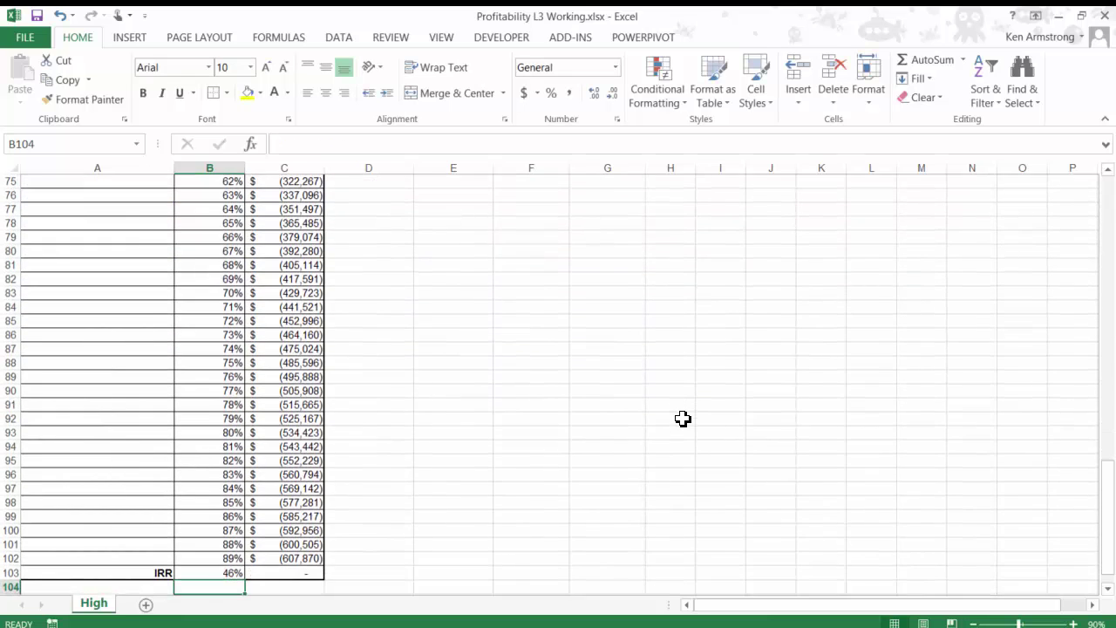
pyautogui.press('Up')
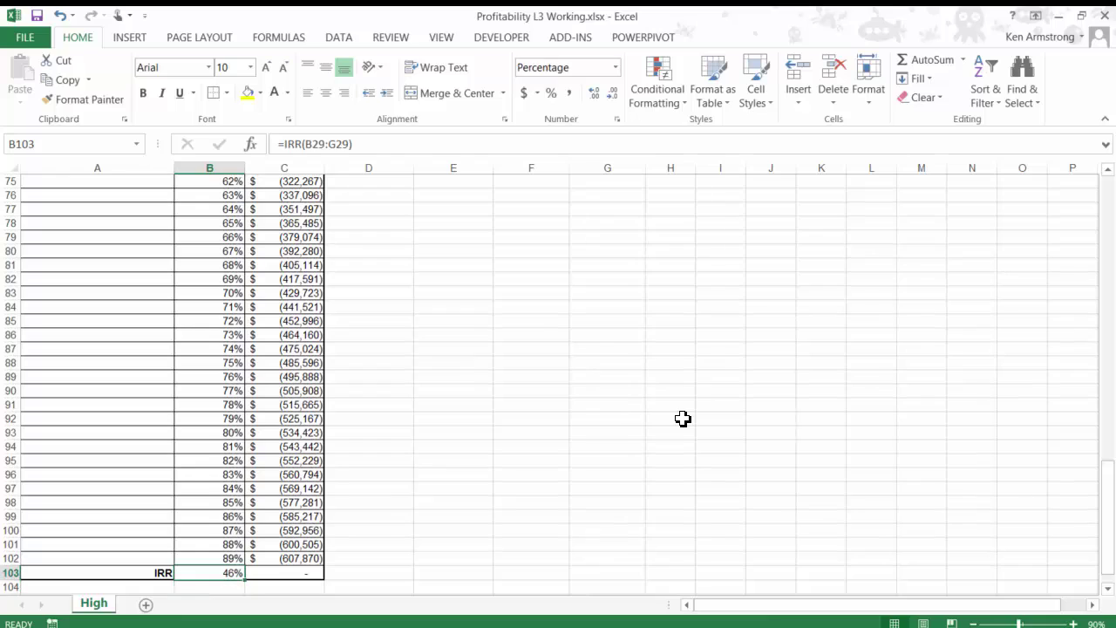
pyautogui.click(597, 94)
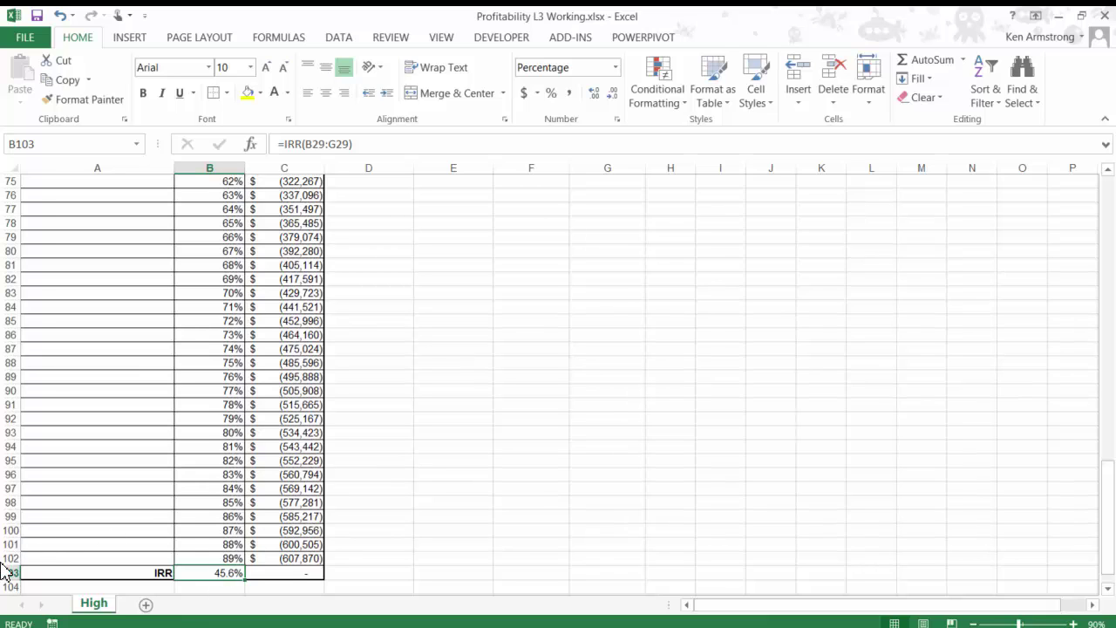
# Insert a line chart of NPV against the 20%–45% hurdle rates using Quick Analysis.
pyautogui.scroll(17, 191, 497)
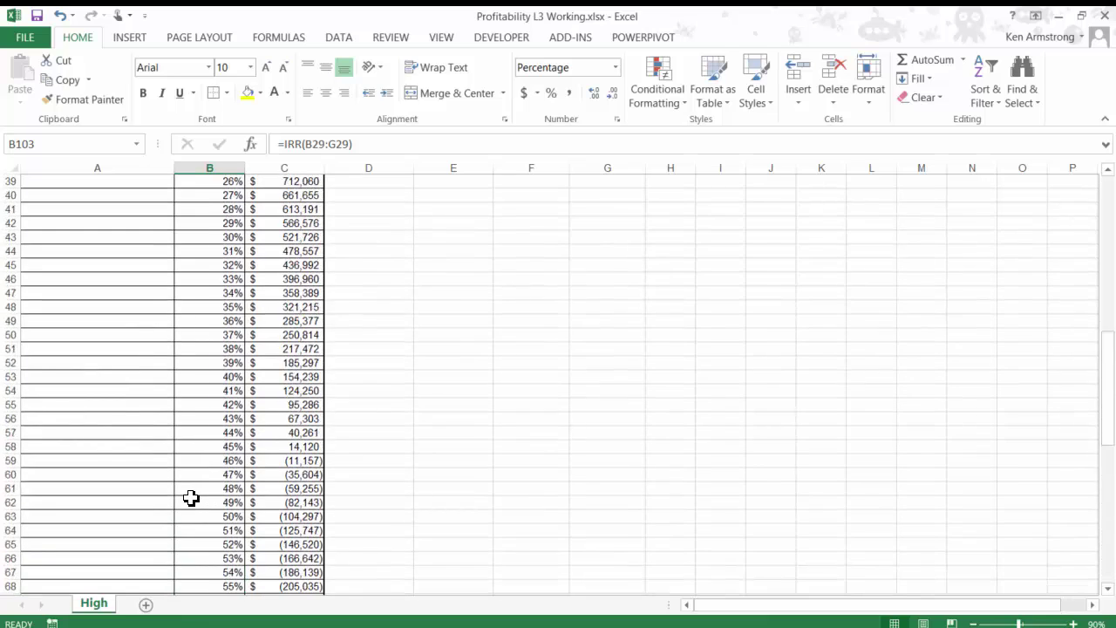
pyautogui.scroll(5, 191, 498)
pyautogui.scroll(-6, 191, 498)
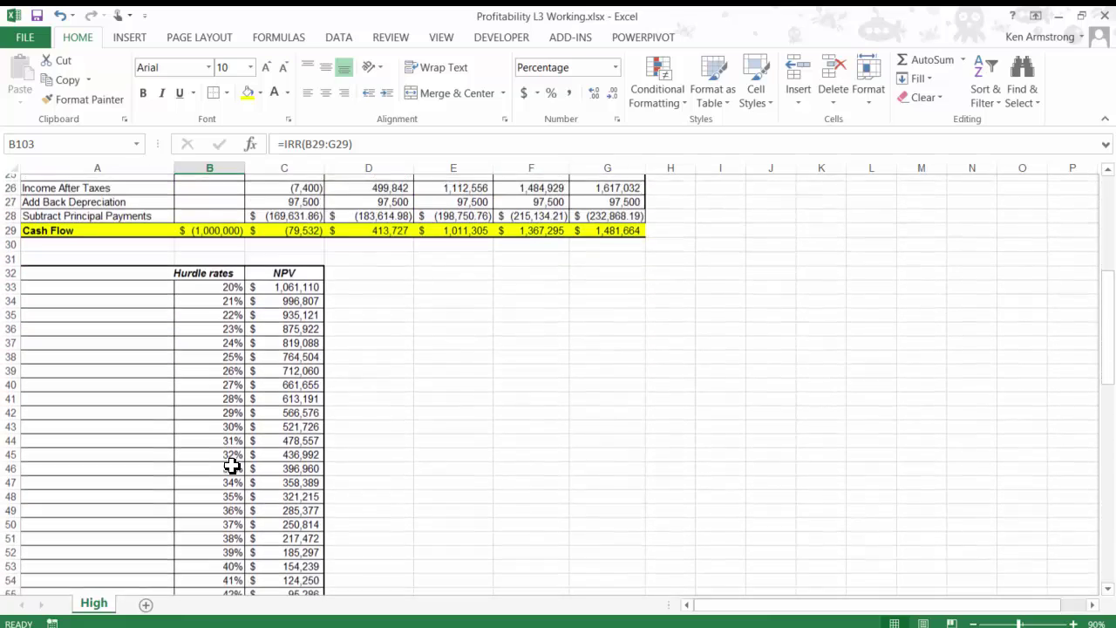
pyautogui.moveTo(216, 266)
pyautogui.mouseDown()
pyautogui.moveTo(274, 293)
pyautogui.moveTo(324, 392)
pyautogui.moveTo(302, 468)
pyautogui.moveTo(302, 591)
pyautogui.moveTo(303, 434)
pyautogui.mouseUp()
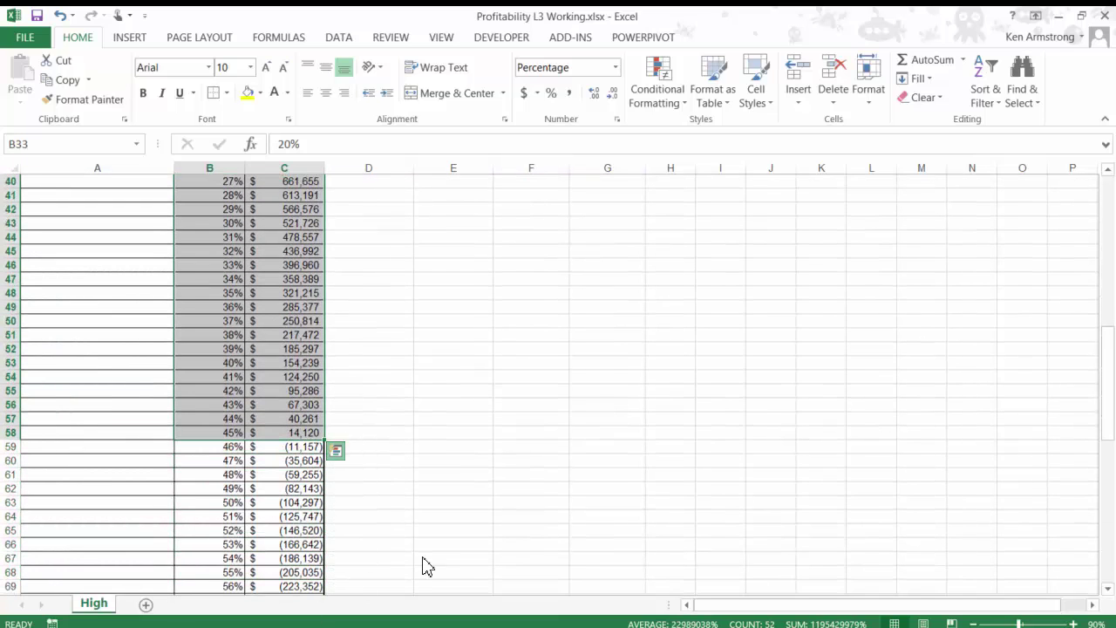
pyautogui.click(336, 449)
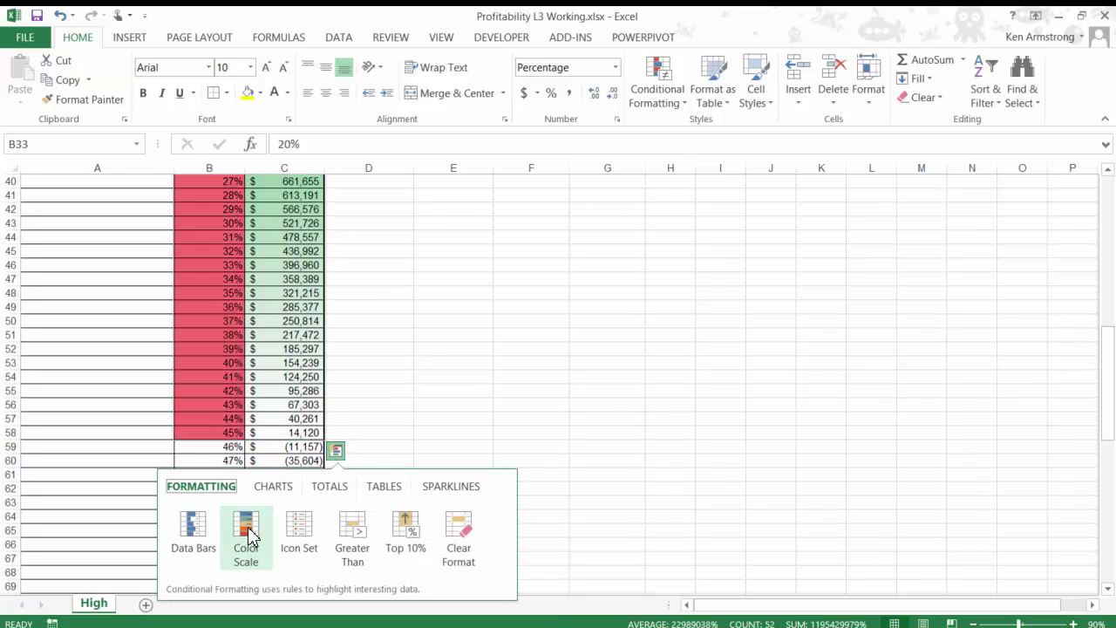
pyautogui.click(286, 486)
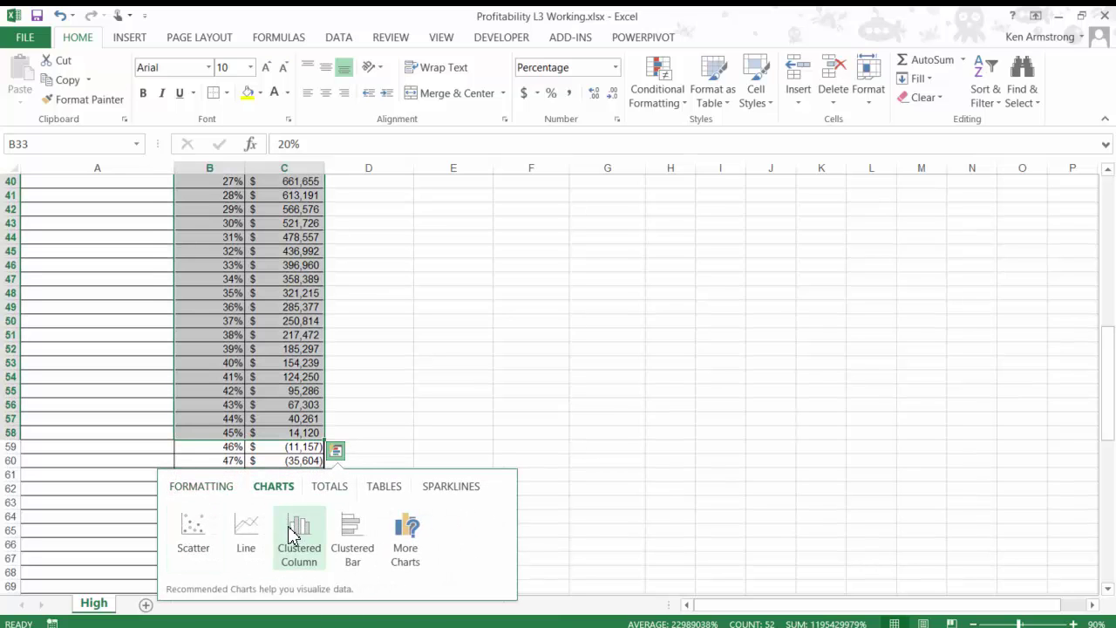
pyautogui.click(245, 528)
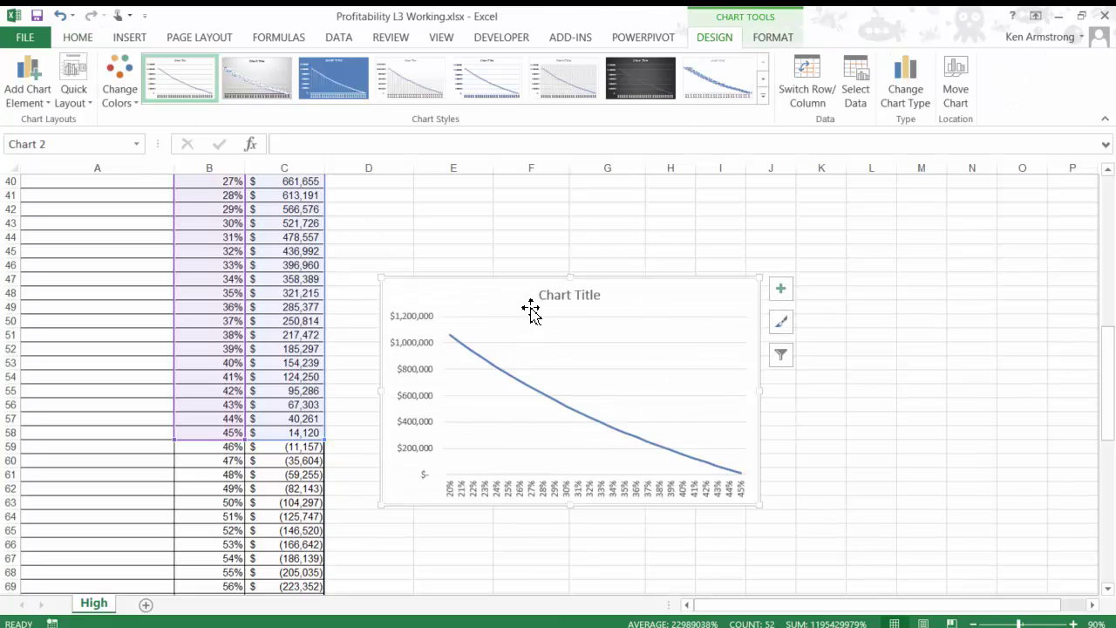
pyautogui.moveTo(524, 298)
pyautogui.mouseDown()
pyautogui.moveTo(535, 169)
pyautogui.moveTo(523, 179)
pyautogui.moveTo(540, 256)
pyautogui.moveTo(533, 320)
pyautogui.moveTo(529, 311)
pyautogui.mouseUp()
pyautogui.click(120, 421)
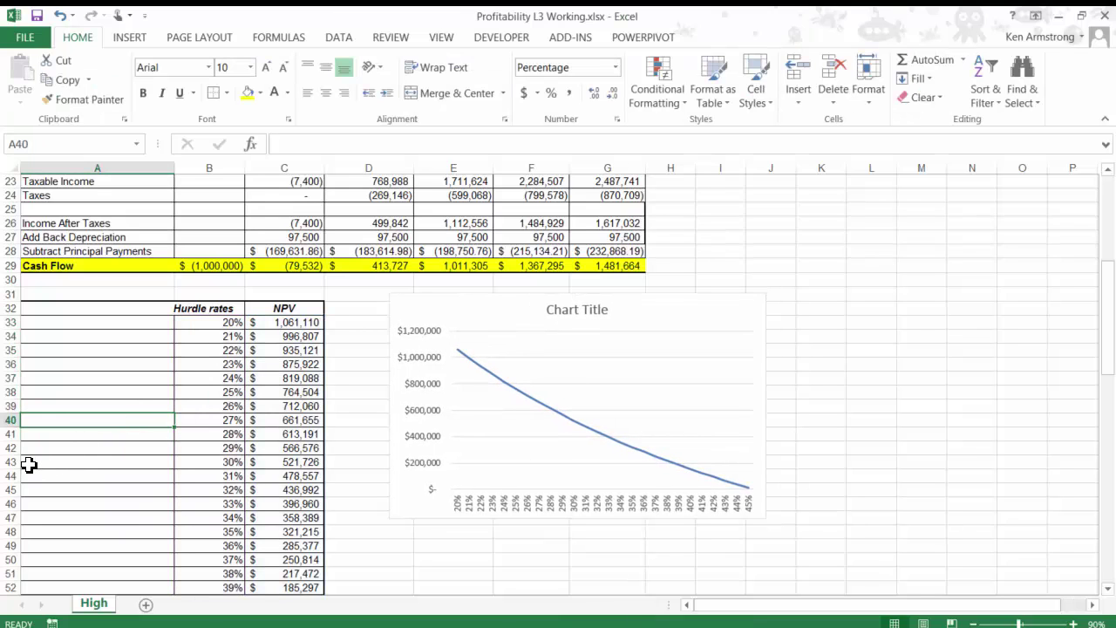
# Hide rows 43–102 so the NPV table ends at the 29% hurdle rate above the IRR.
pyautogui.moveTo(25, 465); pyautogui.dragTo(56, 556)
pyautogui.rightClick(132, 448)
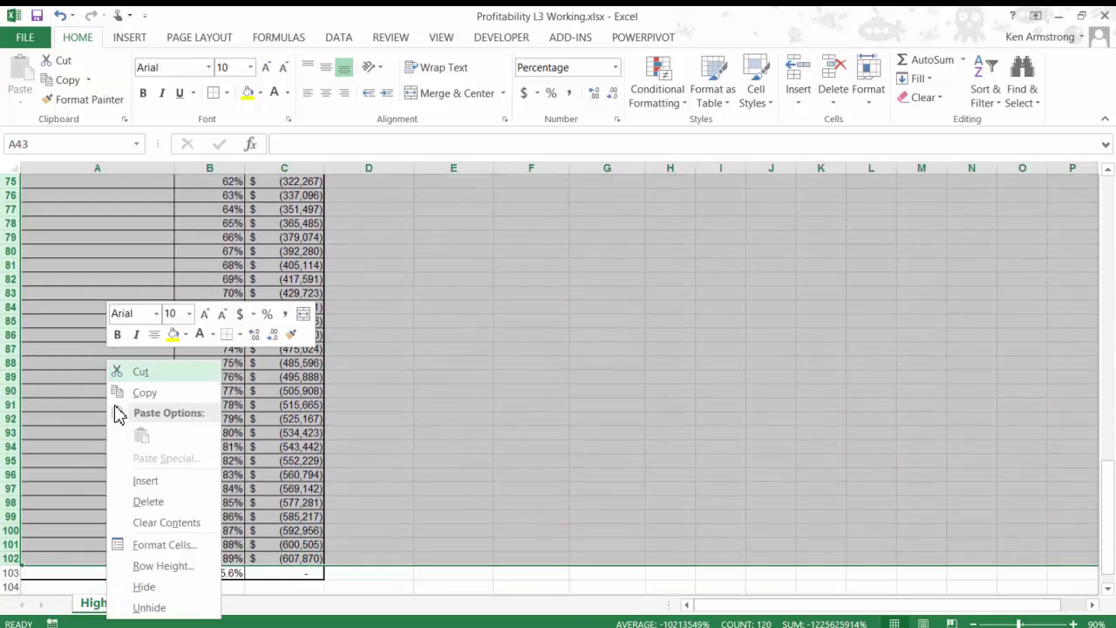
pyautogui.click(145, 587)
pyautogui.click(209, 379)
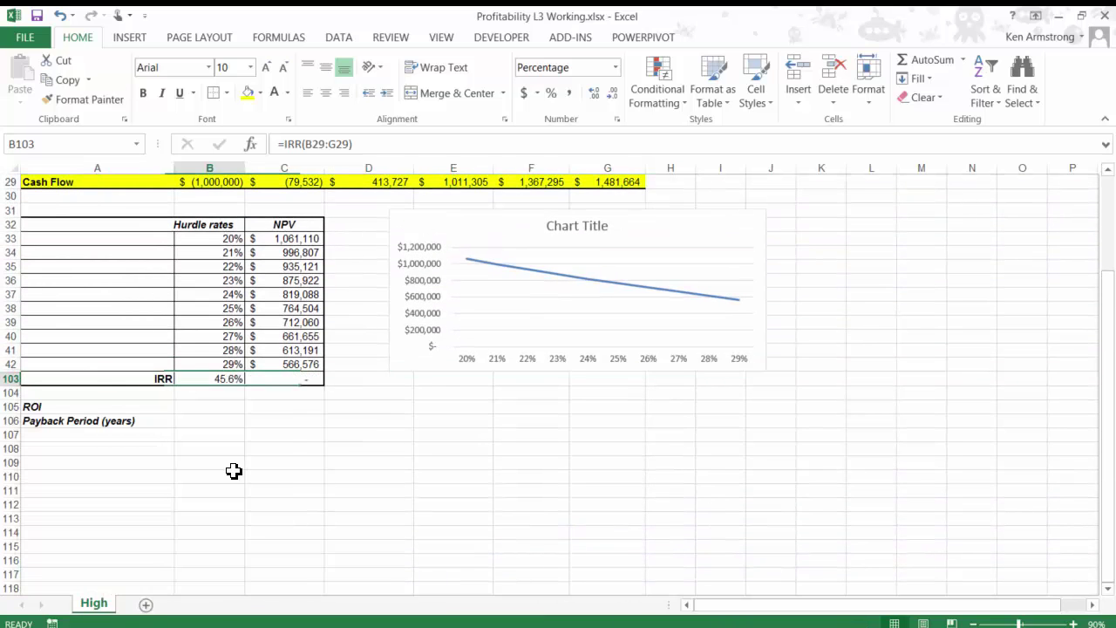
pyautogui.click(129, 407)
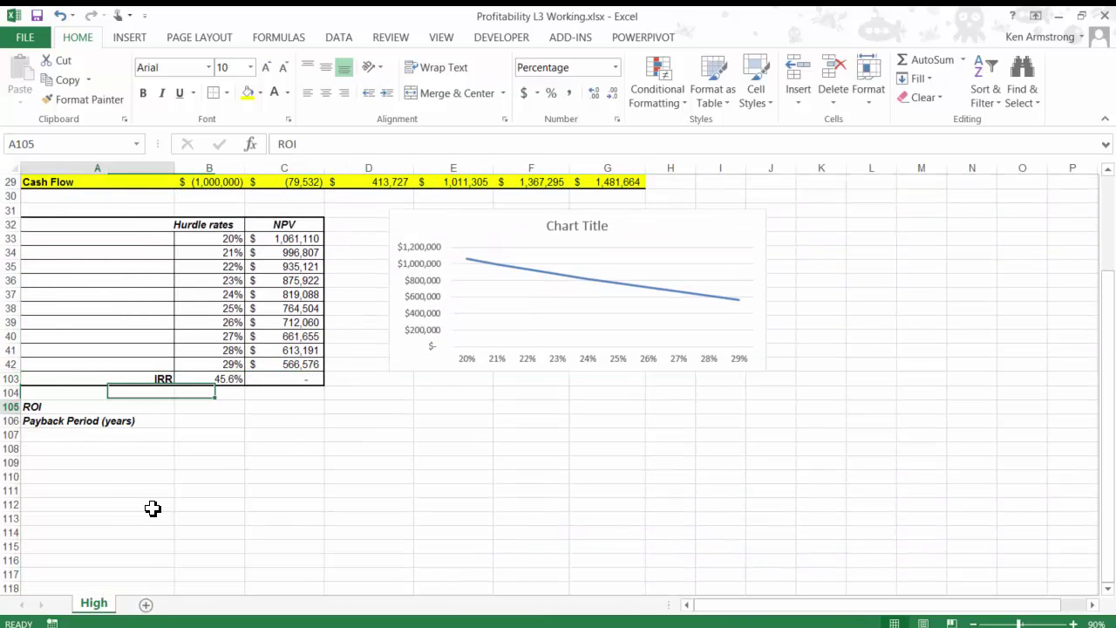
pyautogui.click(207, 407)
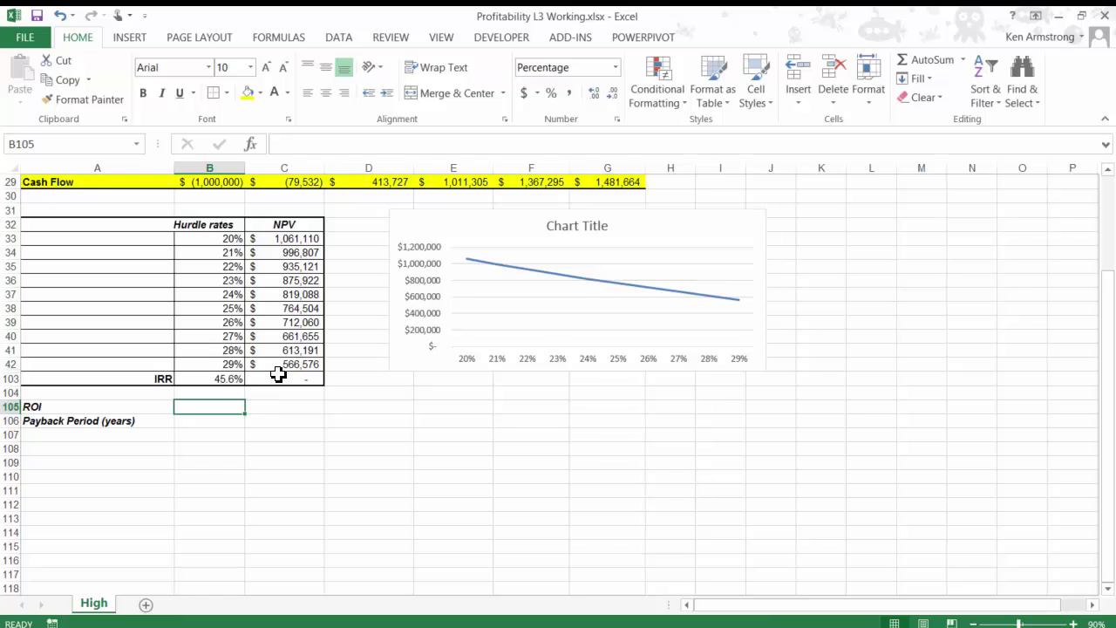
# Enter =-SUM(C29:G29)/B29 in B105, accepting Excel's correction, to show 419% ROI.
pyautogui.write('=sum(')
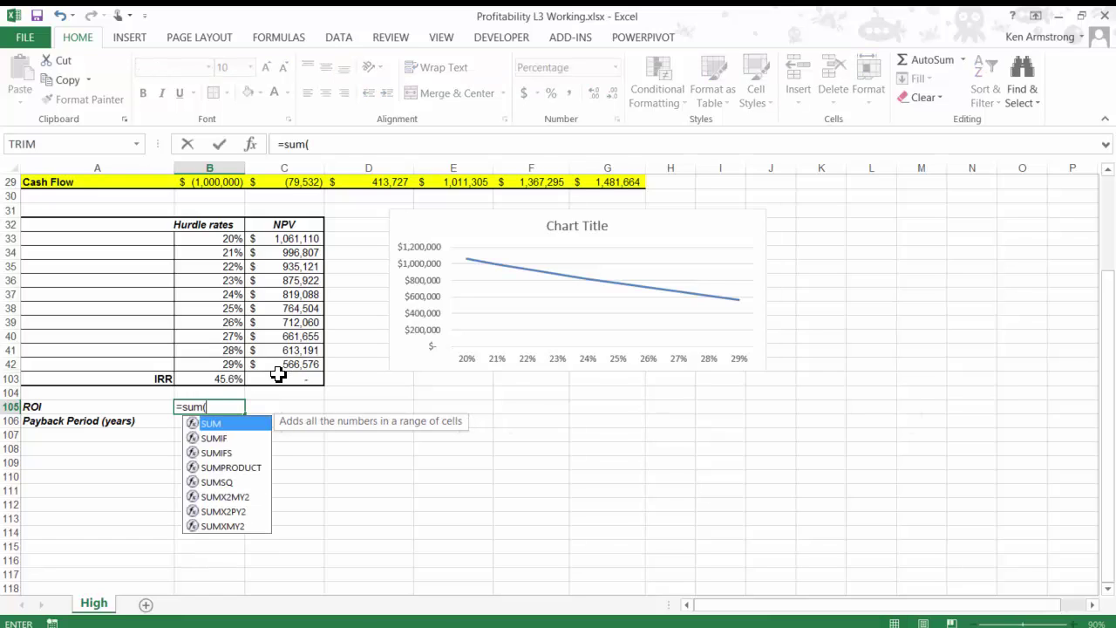
pyautogui.moveTo(299, 183); pyautogui.dragTo(606, 209)
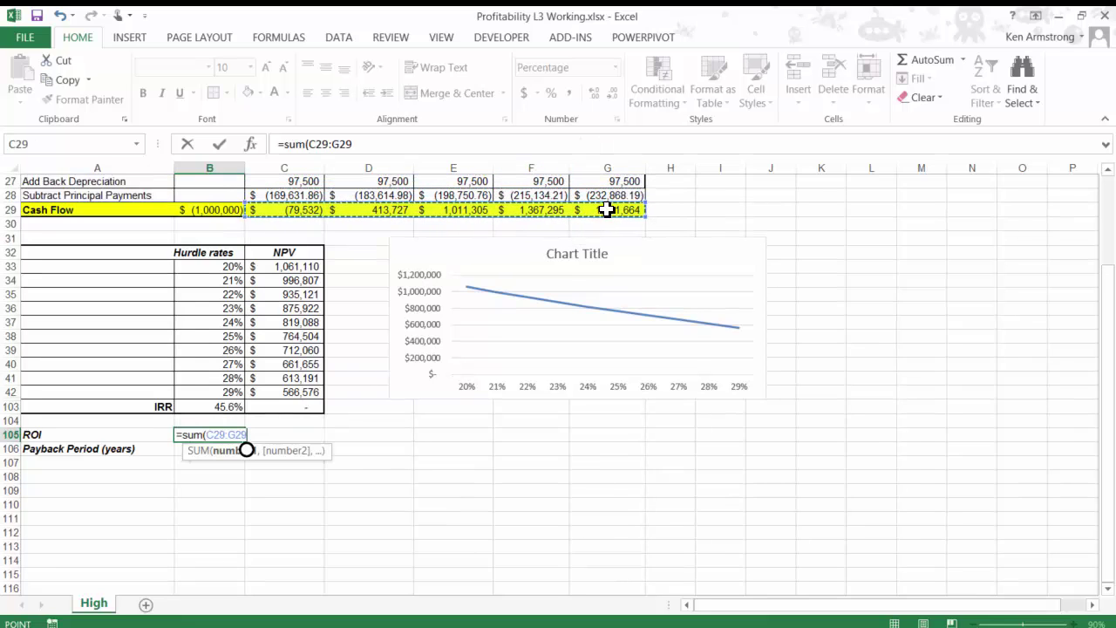
pyautogui.write('/')
pyautogui.click(220, 210)
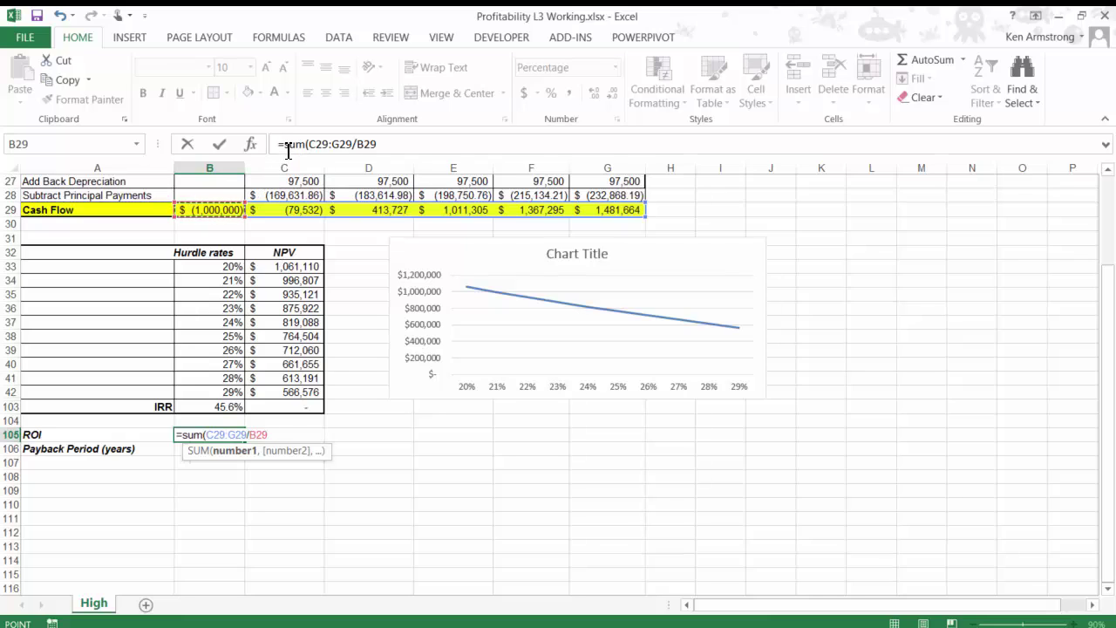
pyautogui.click(290, 148)
pyautogui.write('-')
pyautogui.click(390, 142)
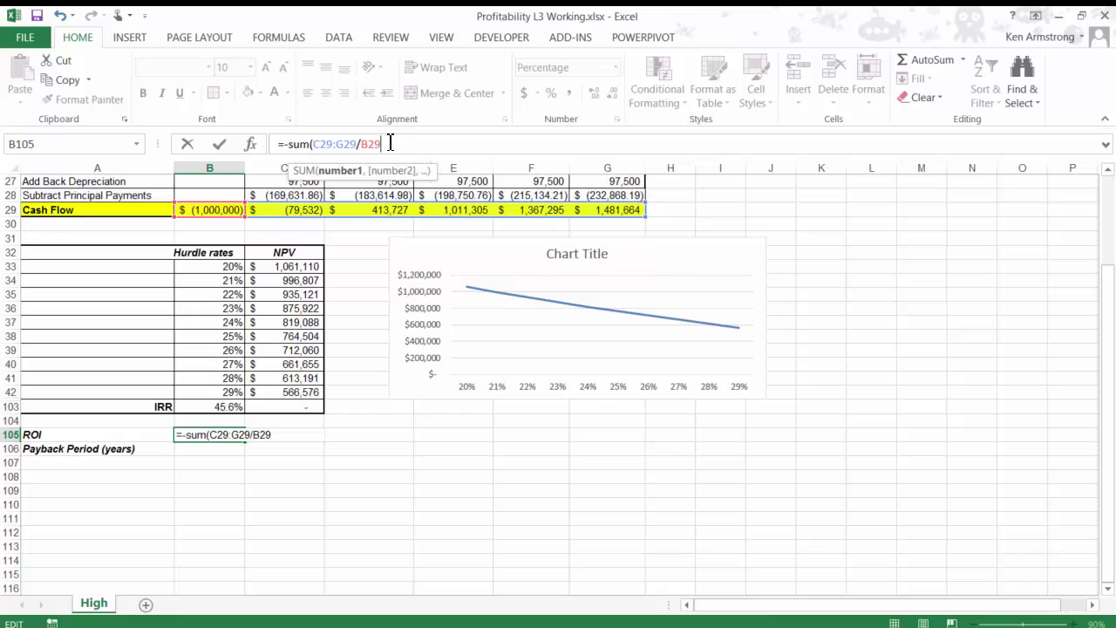
pyautogui.hotkey('ctrl', 'Return')
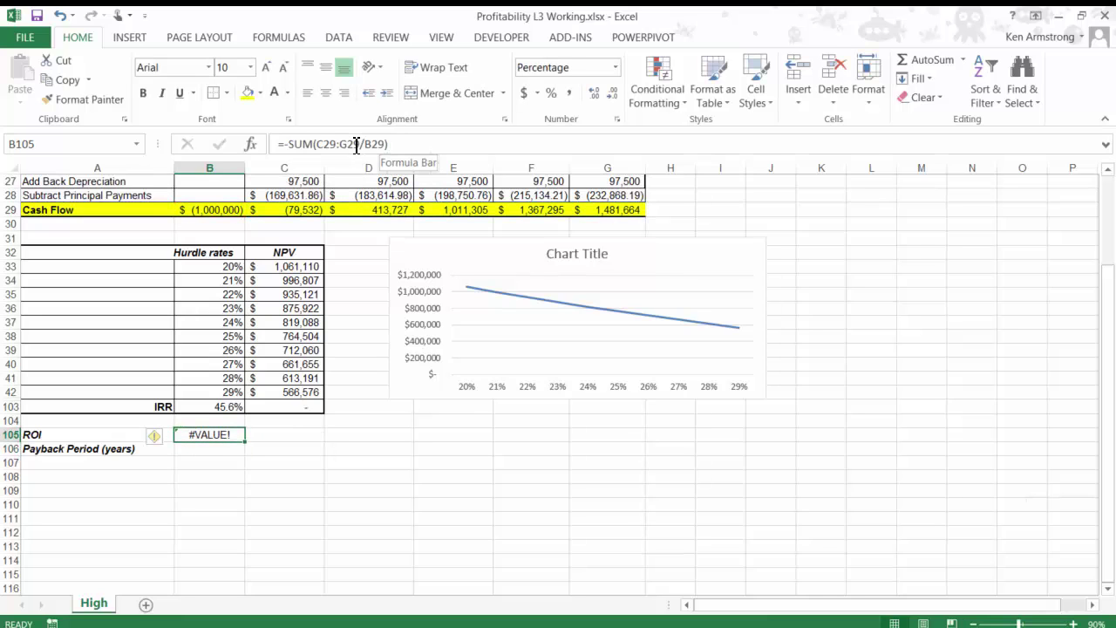
pyautogui.click(357, 143)
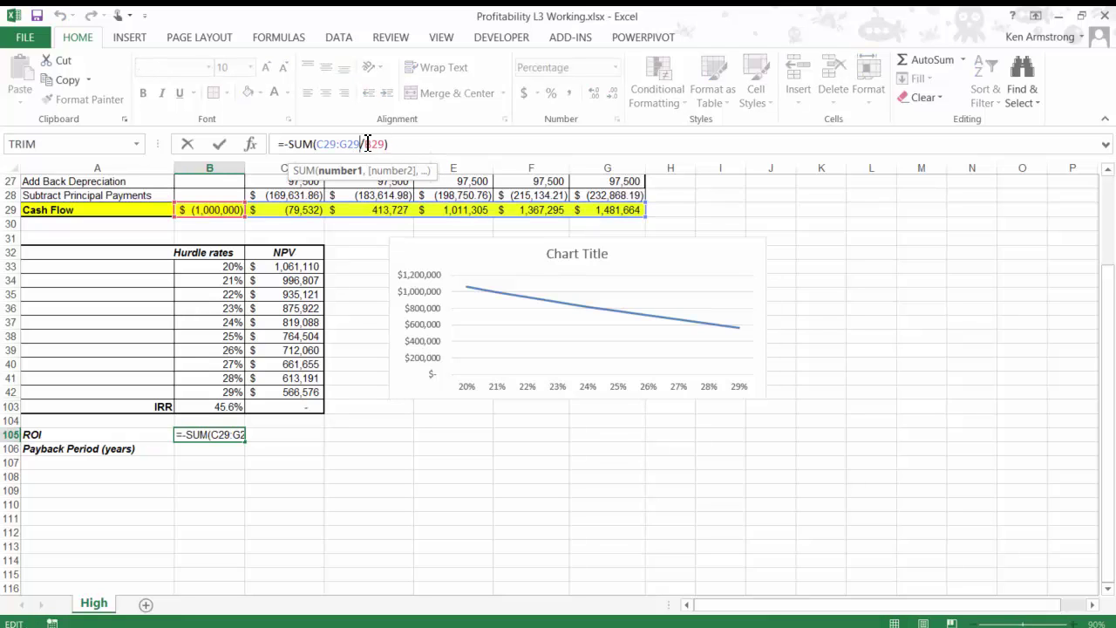
pyautogui.write(')')
pyautogui.hotkey('ctrl', 'Return')
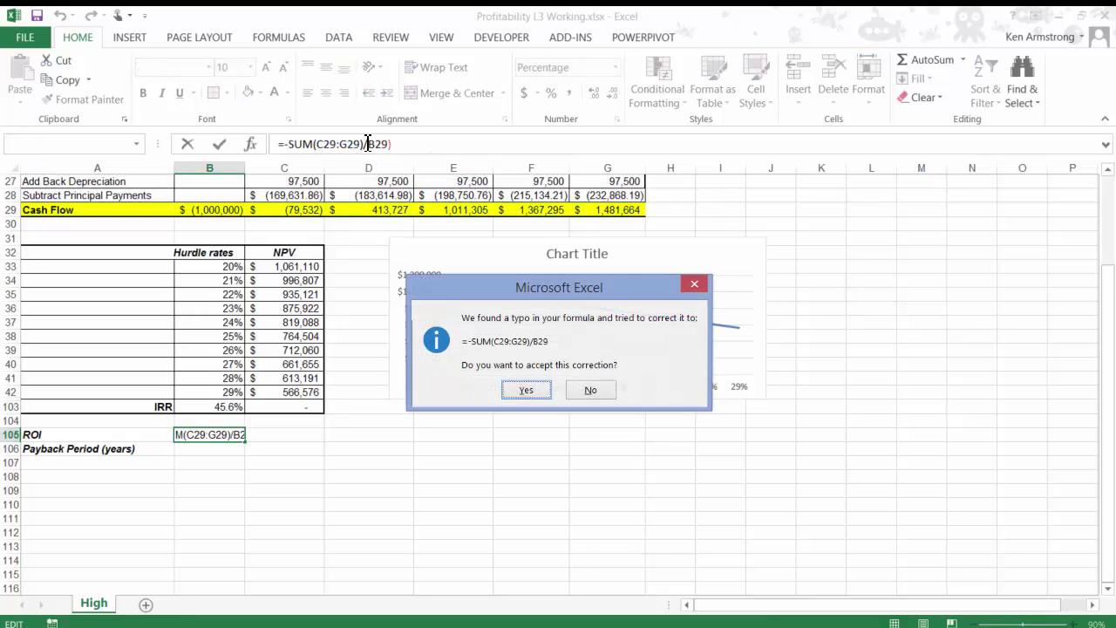
pyautogui.press('Return')
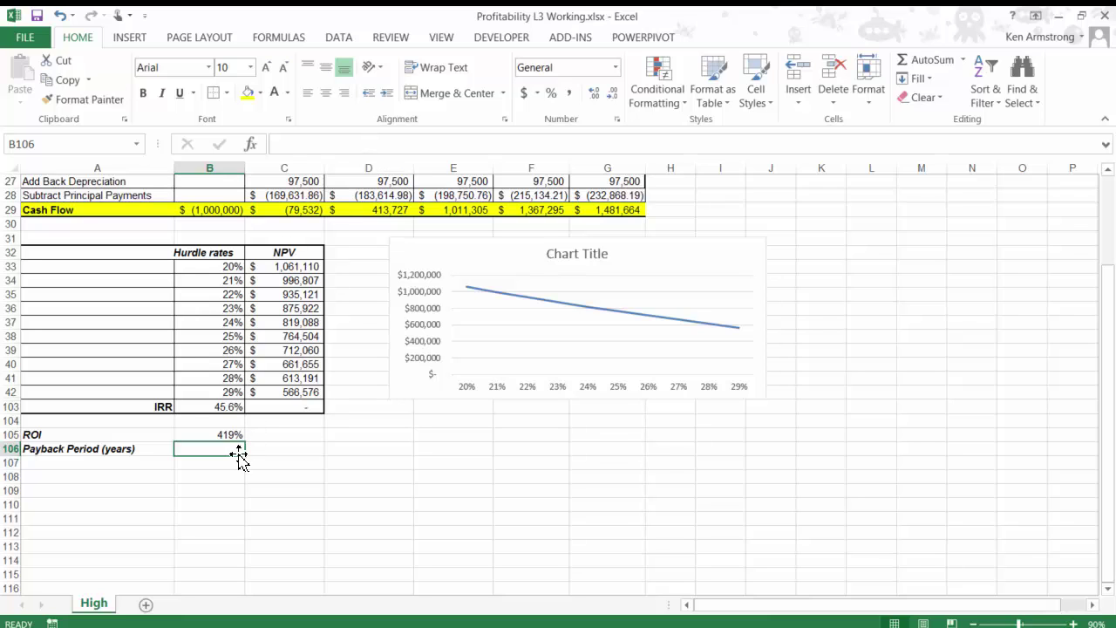
# Check the row 29 cash flows from the -1000000 investment through year 3, summing years 1–2, against the Year row.
pyautogui.scroll(2, 222, 449)
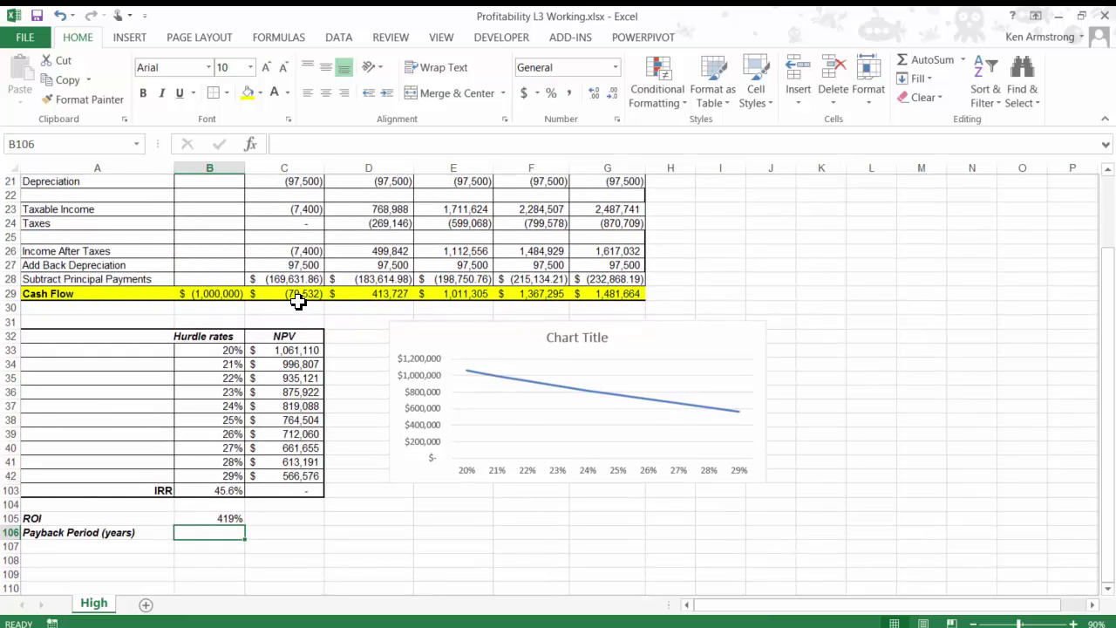
pyautogui.scroll(2, 324, 302)
pyautogui.scroll(3, 324, 301)
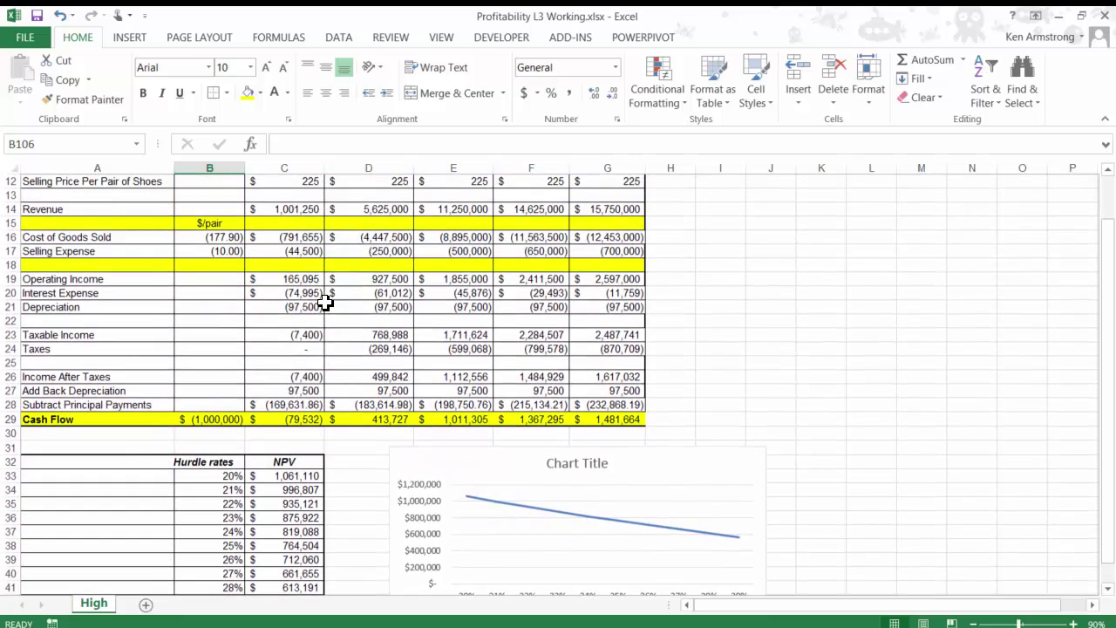
pyautogui.click(295, 463)
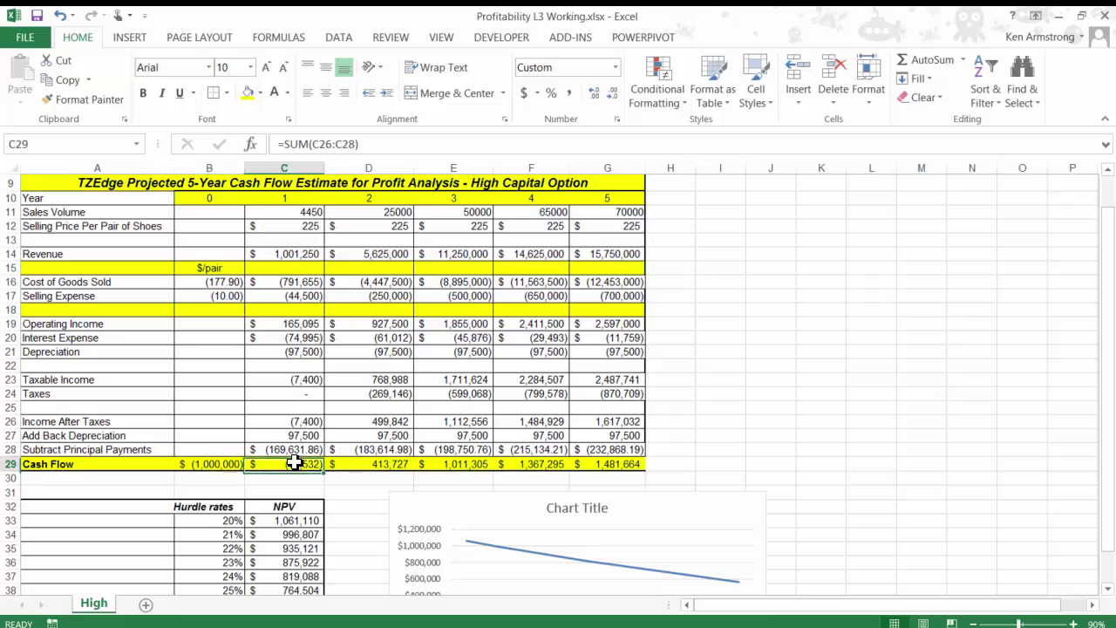
pyautogui.click(224, 463)
pyautogui.click(303, 464)
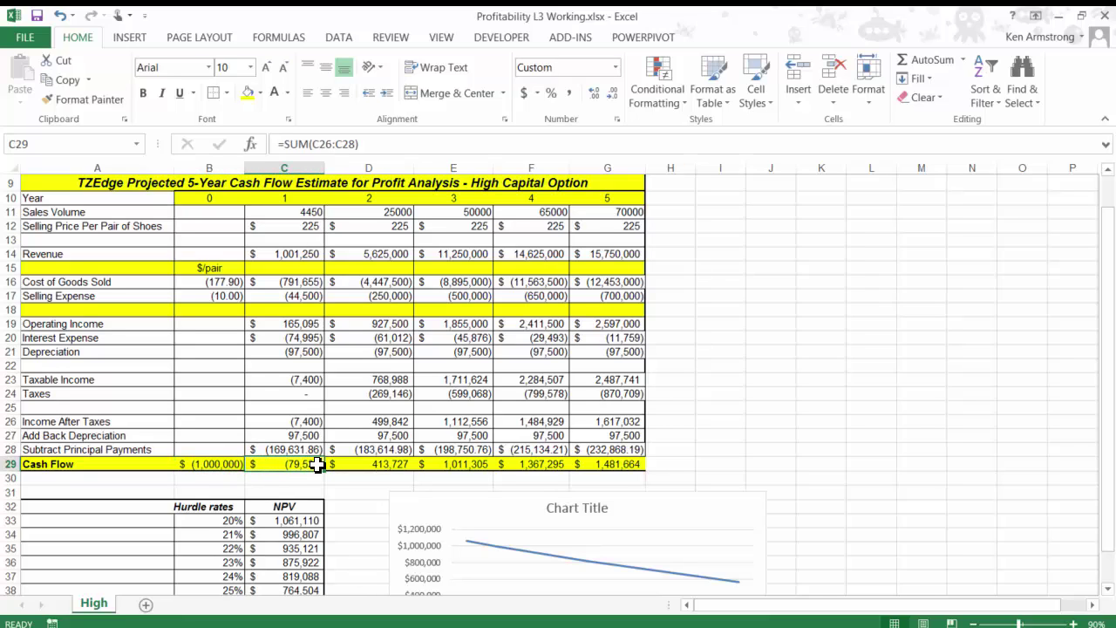
pyautogui.click(373, 464)
pyautogui.moveTo(308, 464); pyautogui.dragTo(358, 464)
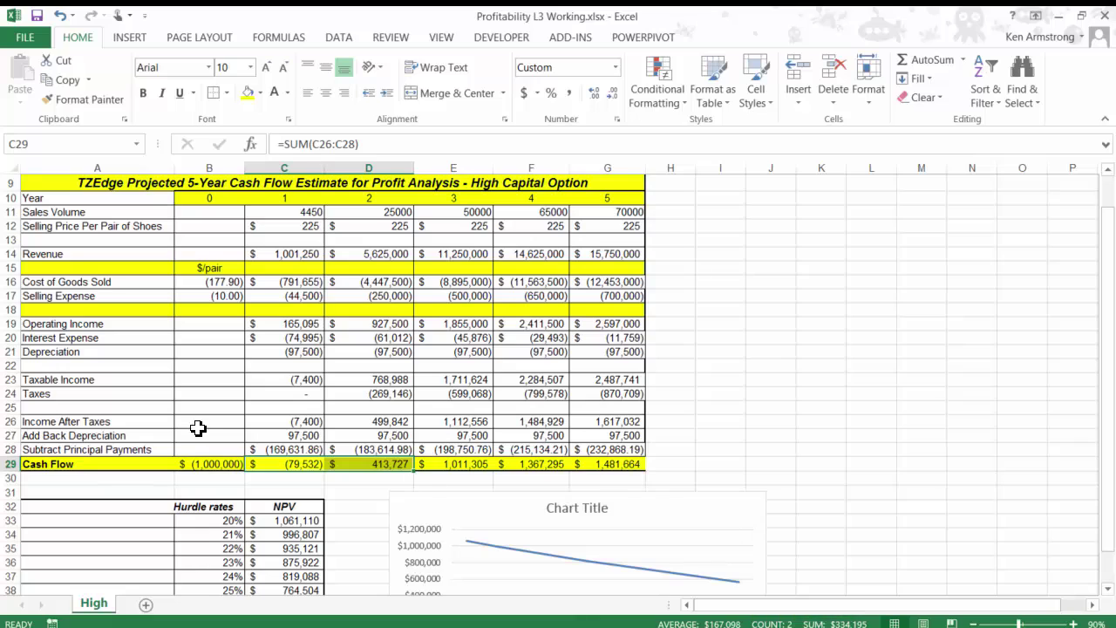
pyautogui.click(455, 466)
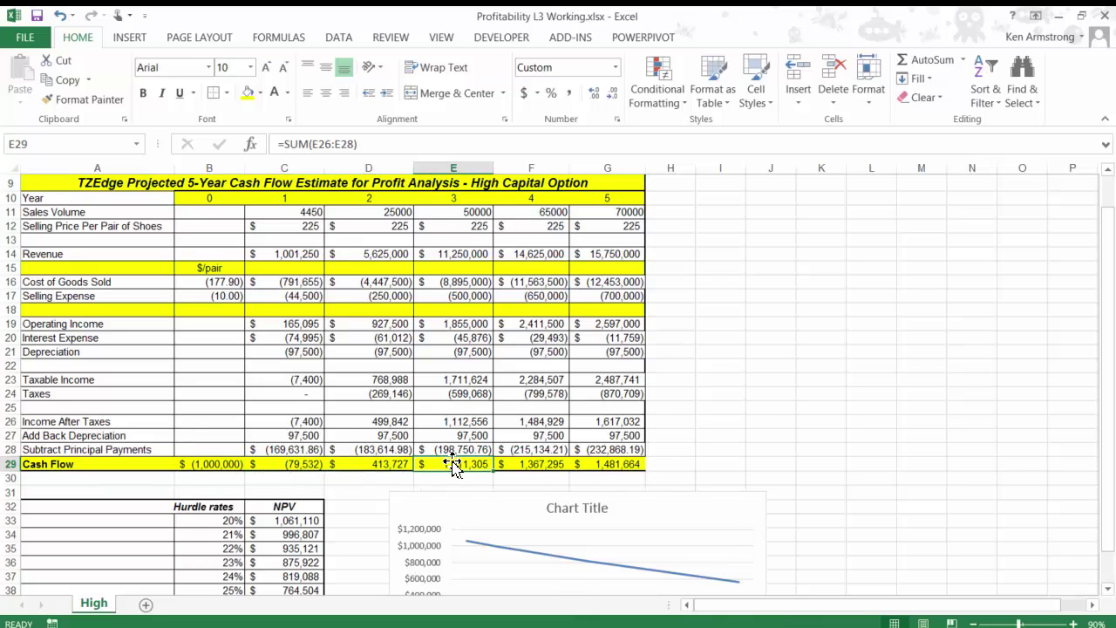
pyautogui.click(455, 199)
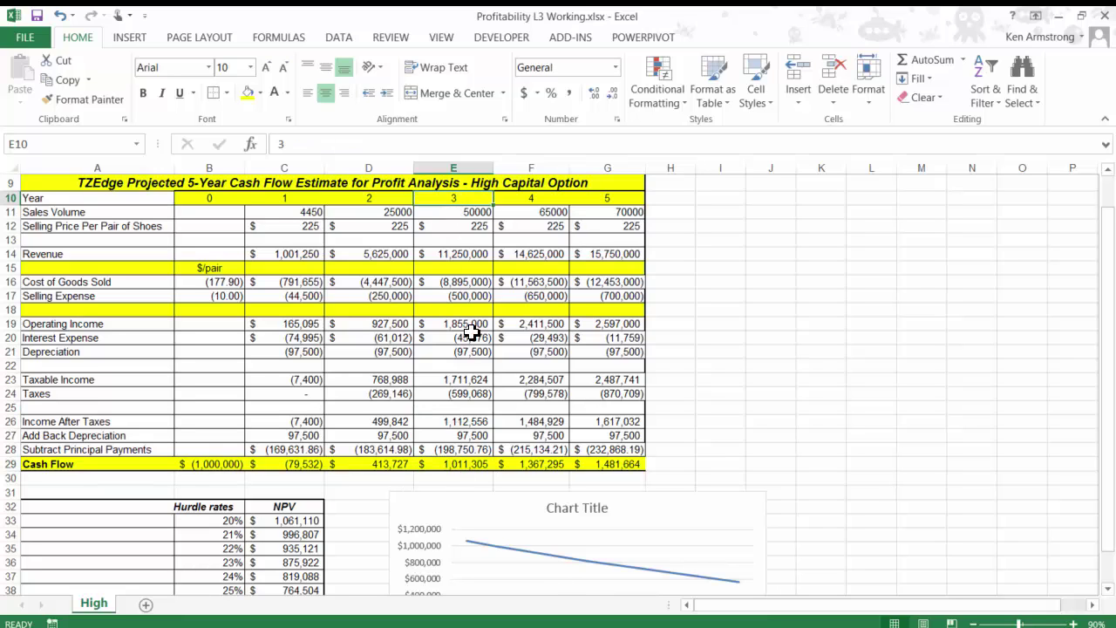
# Enter a payback period of 3 years in cell B106.
pyautogui.scroll(-4, 469, 362)
pyautogui.scroll(-2, 469, 362)
pyautogui.click(219, 448)
pyautogui.write('3')
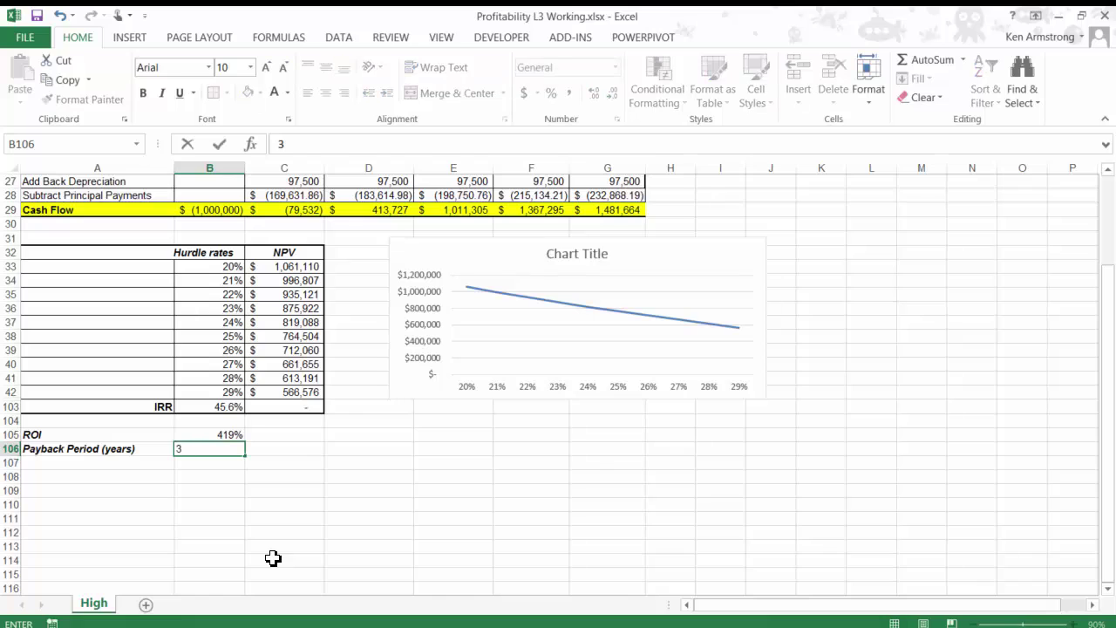
pyautogui.press('Return')
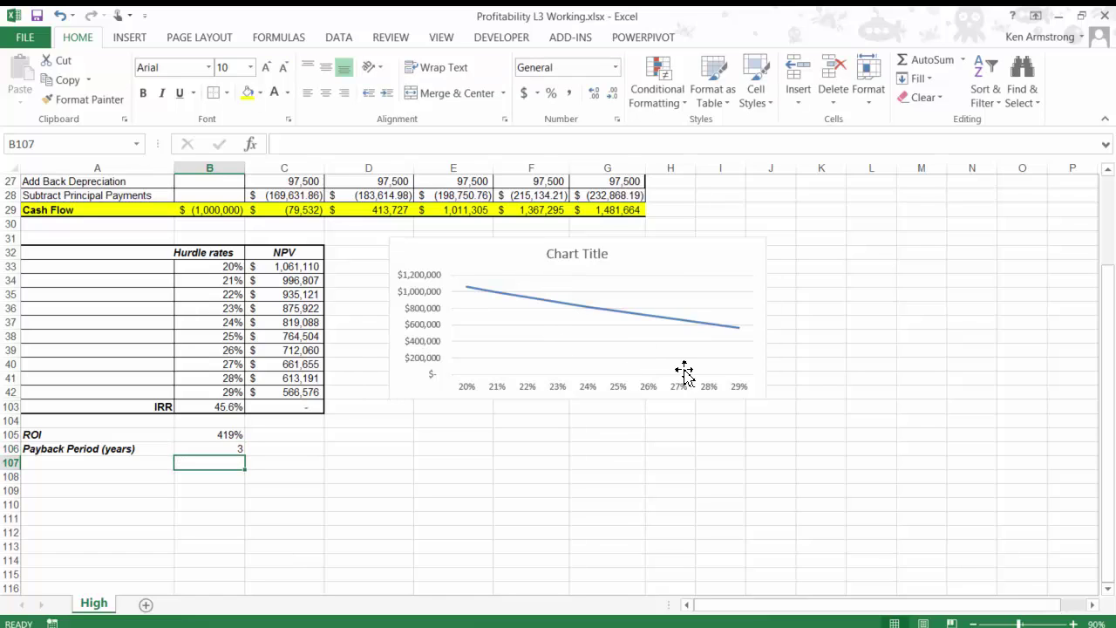
pyautogui.click(708, 329)
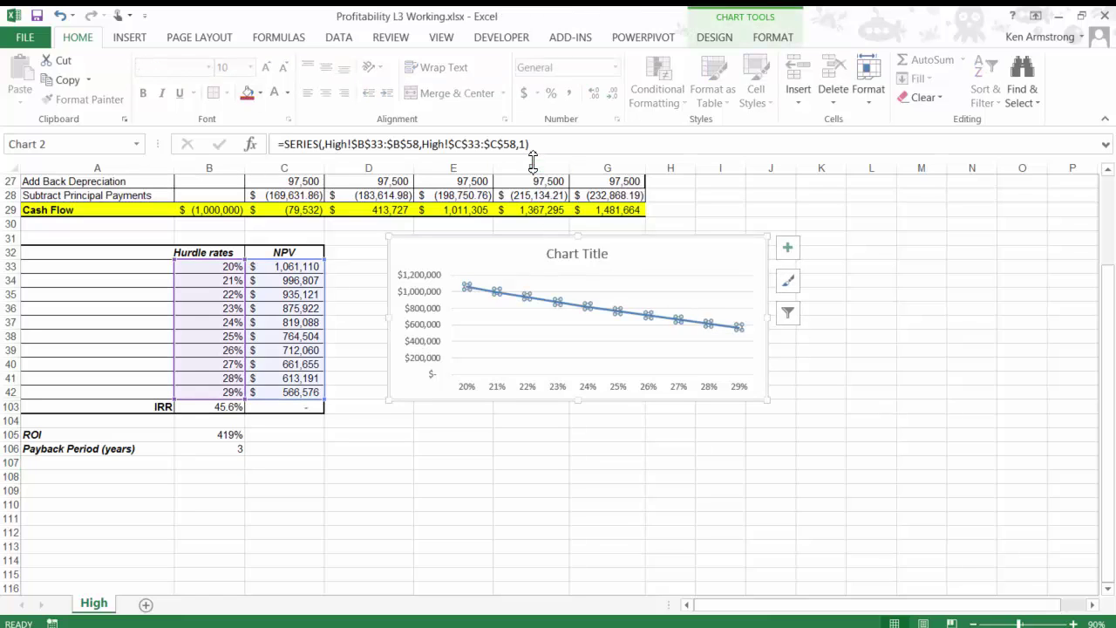
pyautogui.click(422, 144)
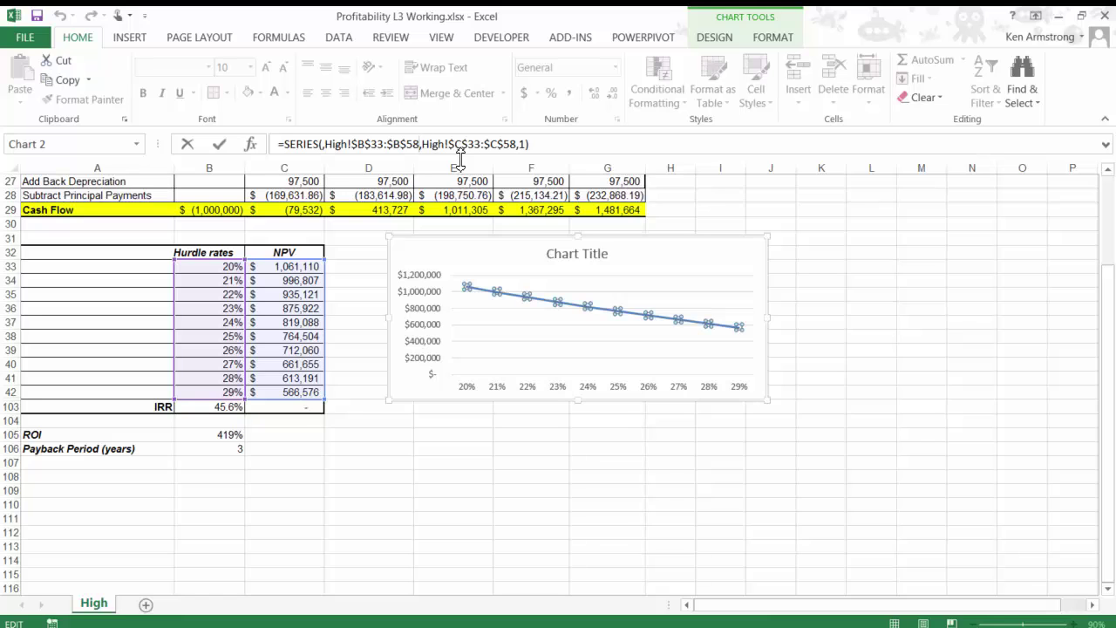
pyautogui.press('Return')
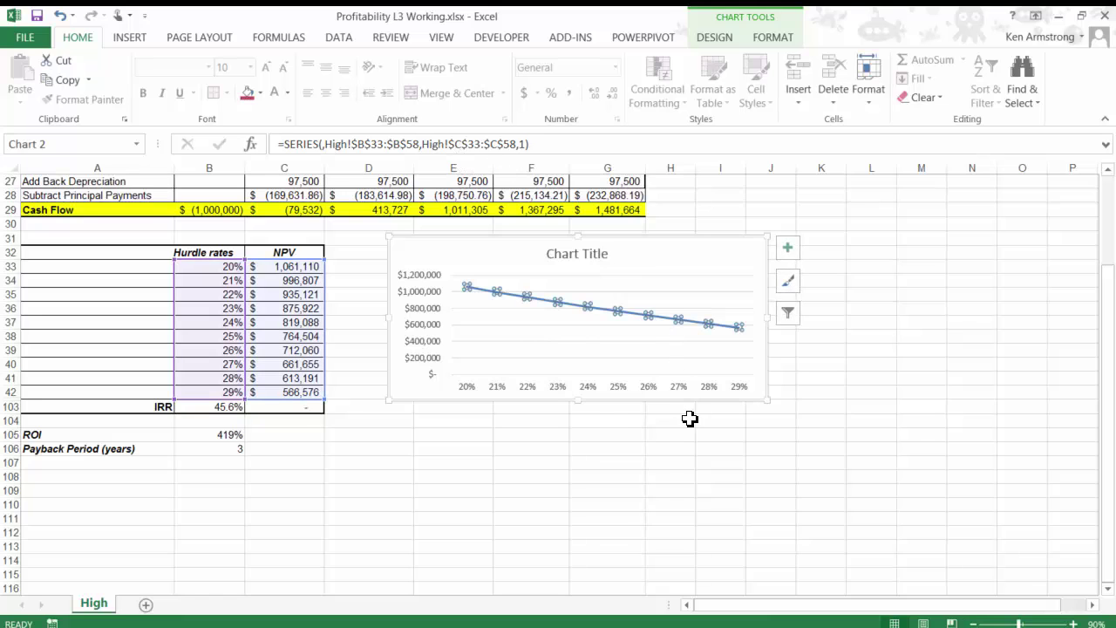
pyautogui.click(688, 419)
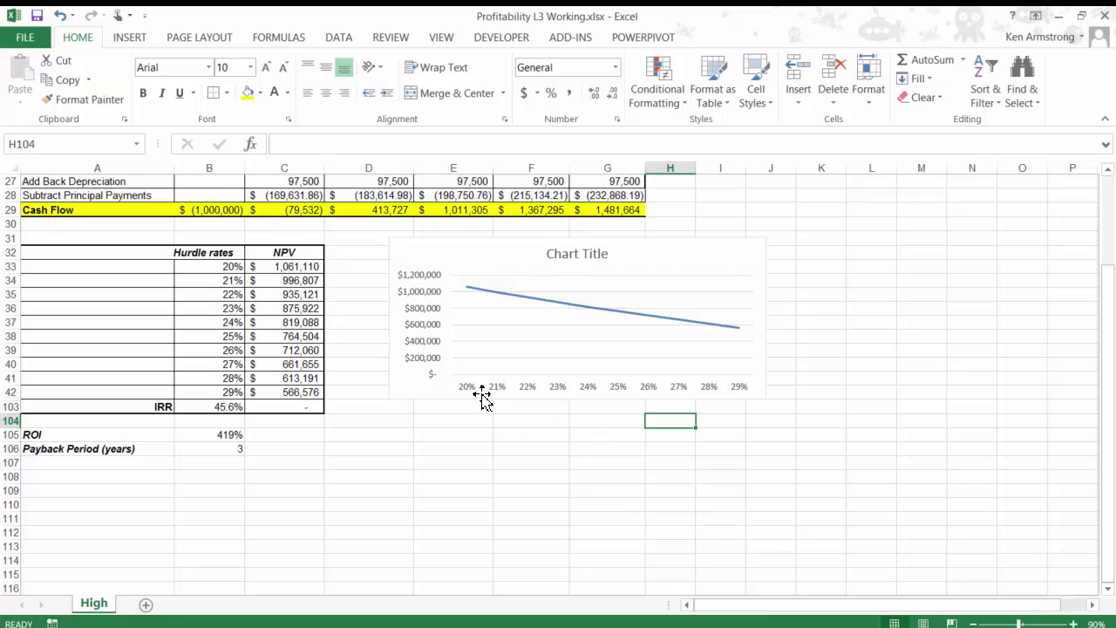
pyautogui.click(236, 435)
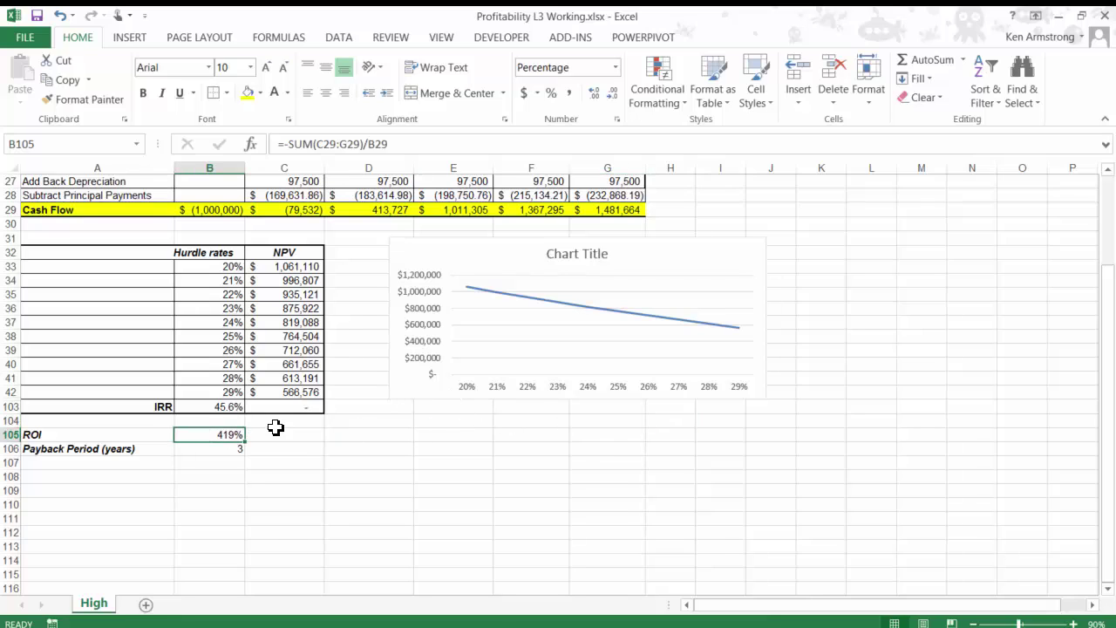